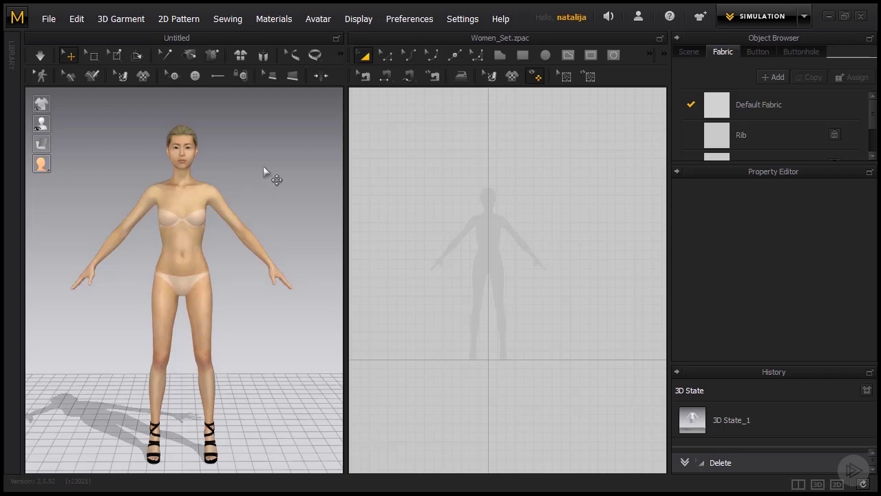
Switch the workspace to Animation mode so the Library and Animation Editor timeline appear
click(803, 20)
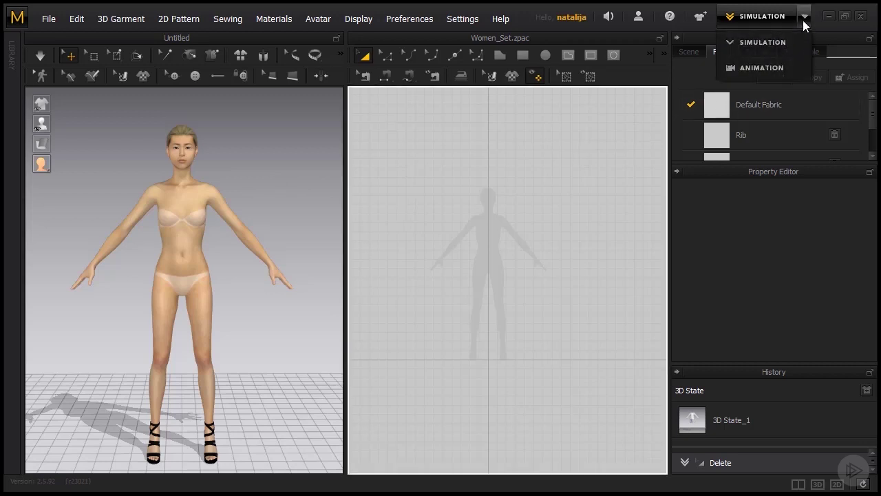
click(751, 71)
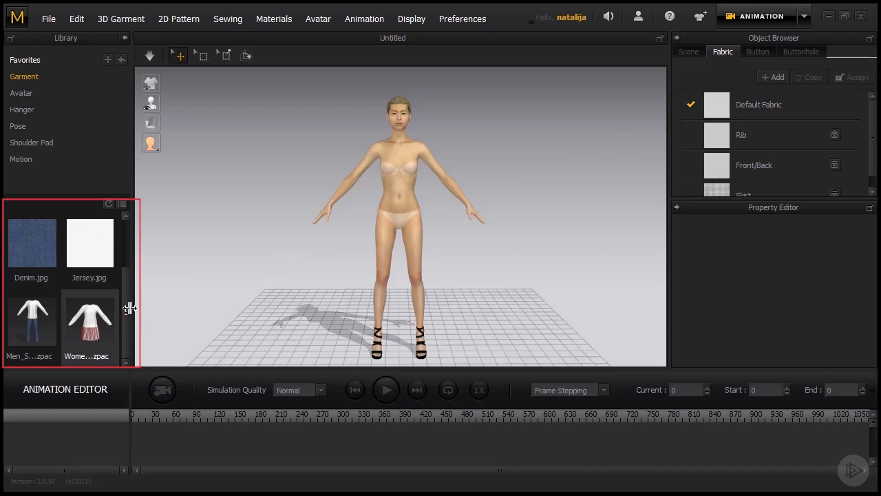
Load Women_Set.zpac with its pose and size without saving, then return to Simulation mode
mouse_move(91, 325)
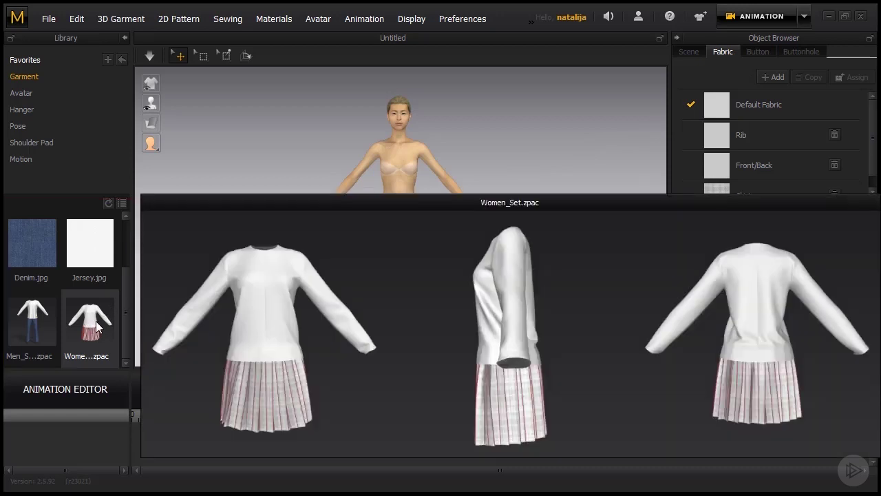
double_click(97, 327)
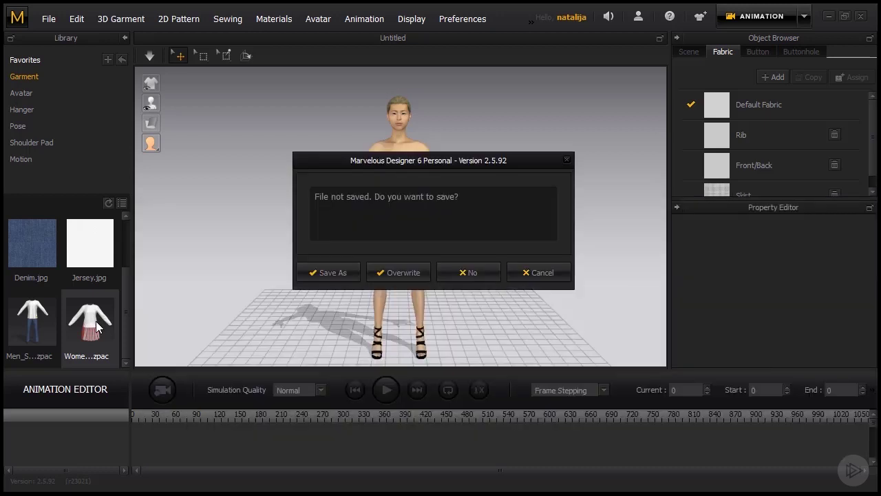
click(468, 266)
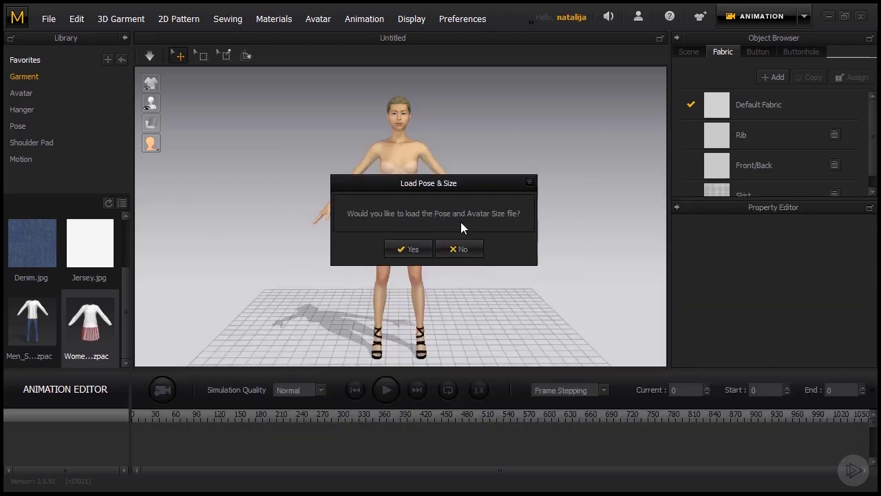
click(403, 250)
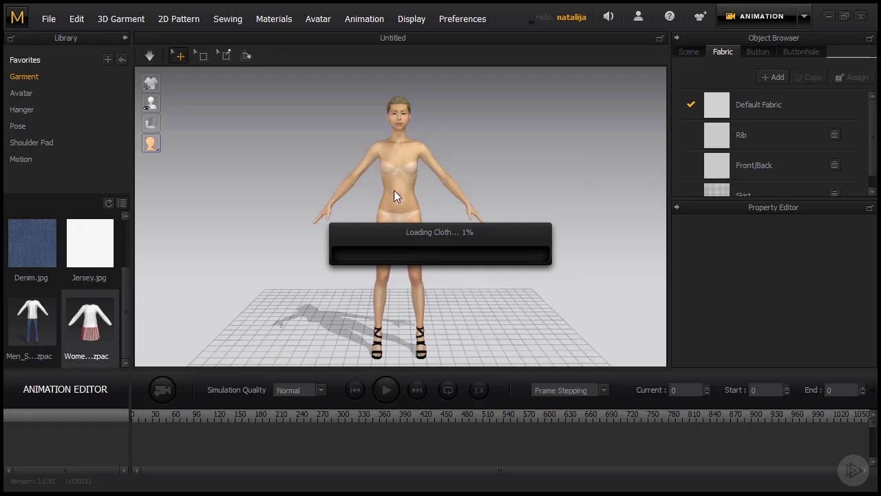
key(Return)
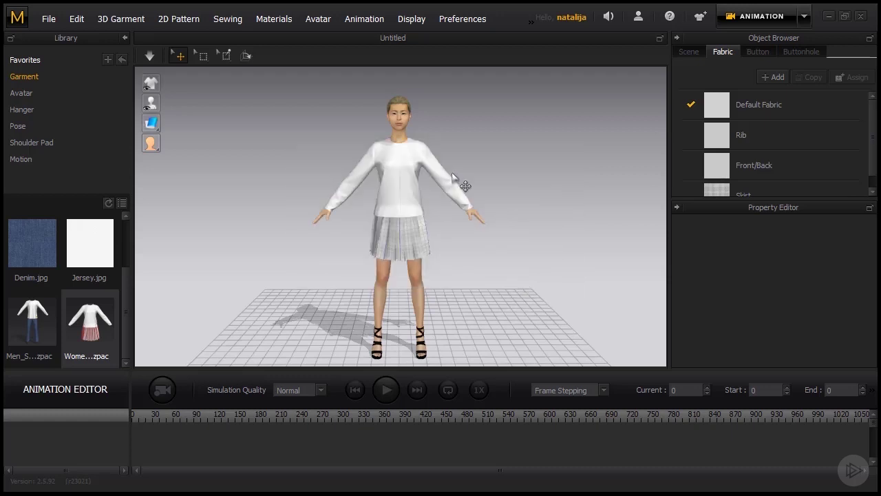
click(760, 17)
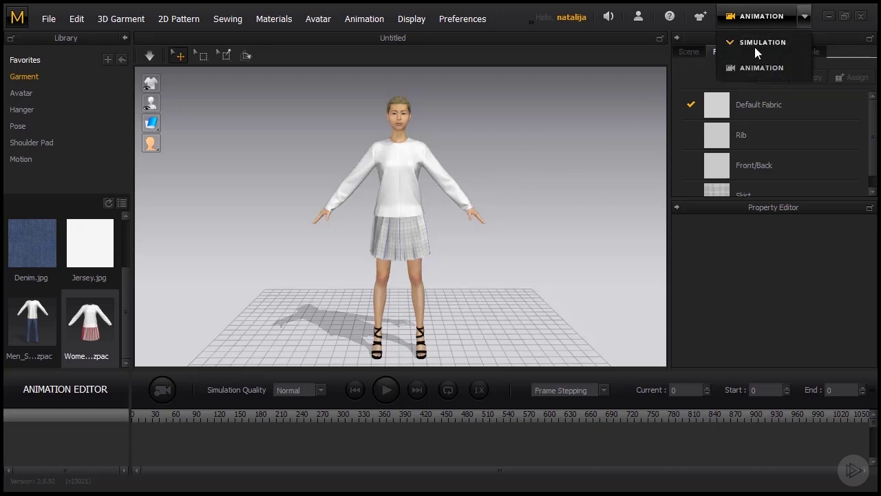
click(744, 43)
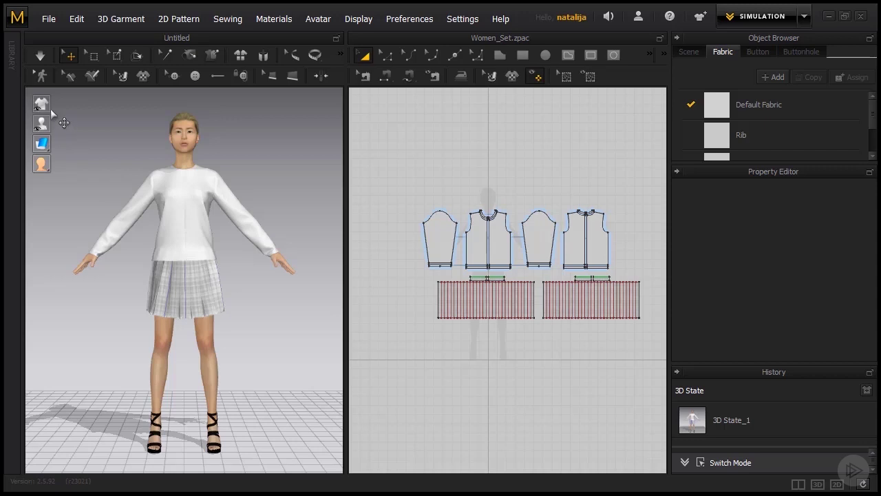
Toggle the garment off and on, enable Show Pressure Points, then run and stop the simulation
mouse_move(50, 109)
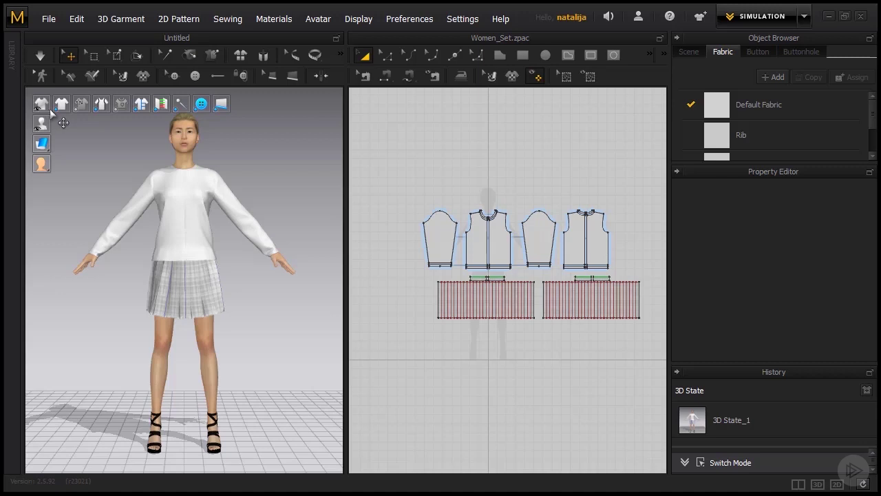
click(59, 105)
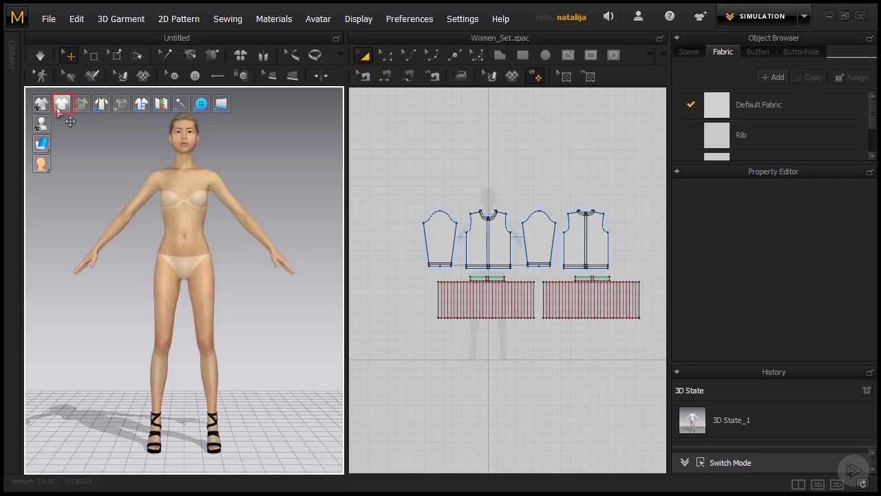
click(60, 107)
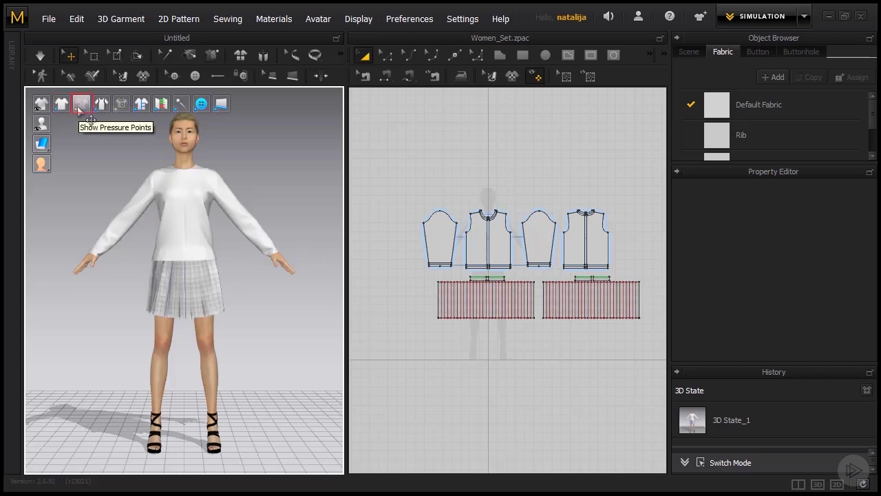
click(81, 104)
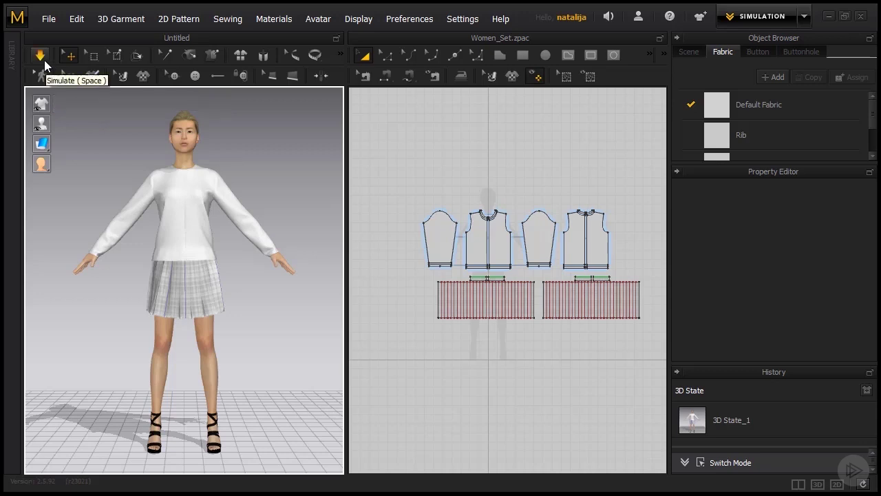
click(41, 58)
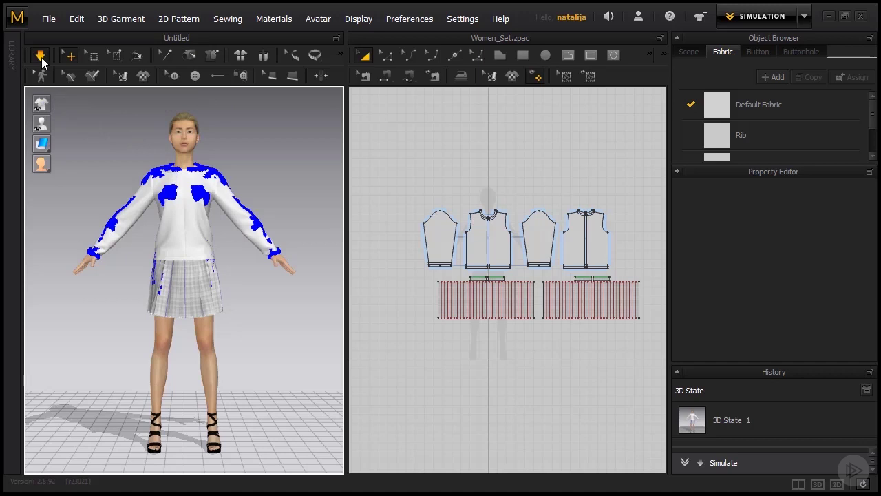
click(40, 57)
Turn off pressure points, show the skirt's red striped texture, and enable Show Button
mouse_move(42, 103)
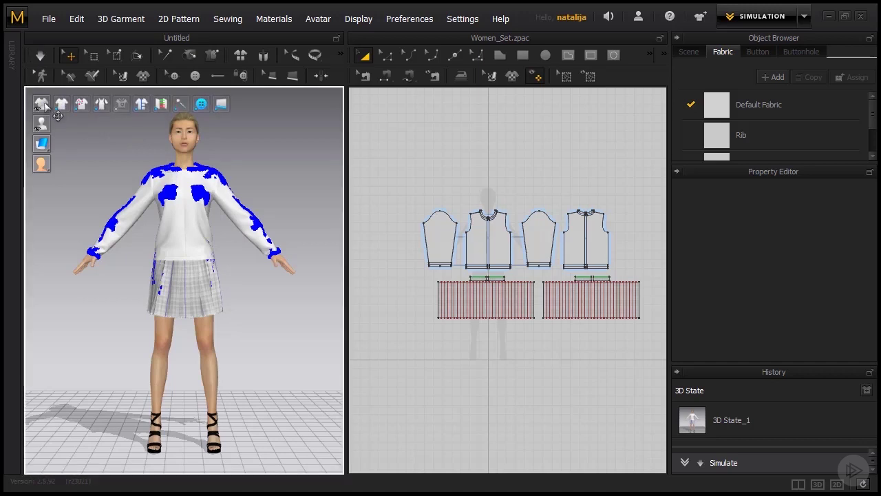
click(81, 104)
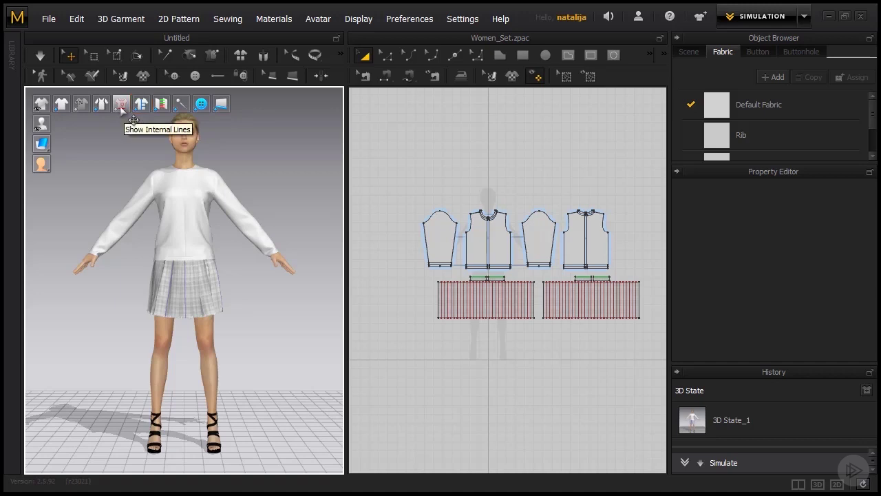
click(120, 106)
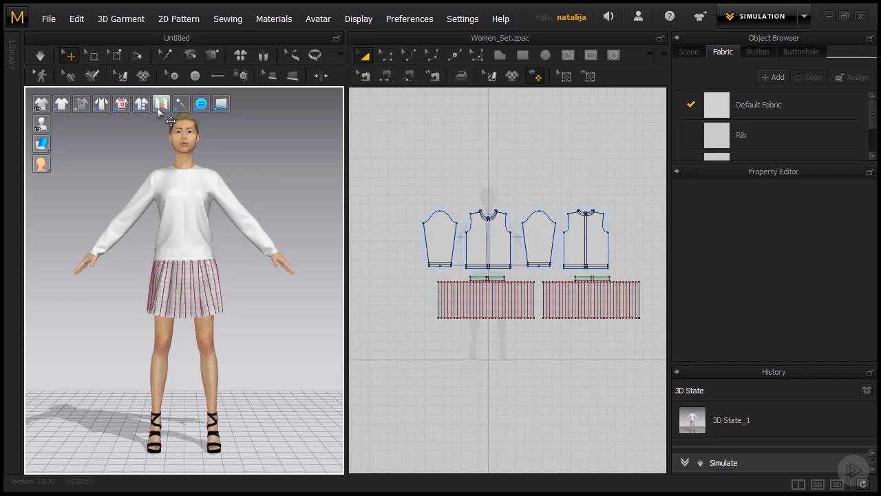
click(200, 109)
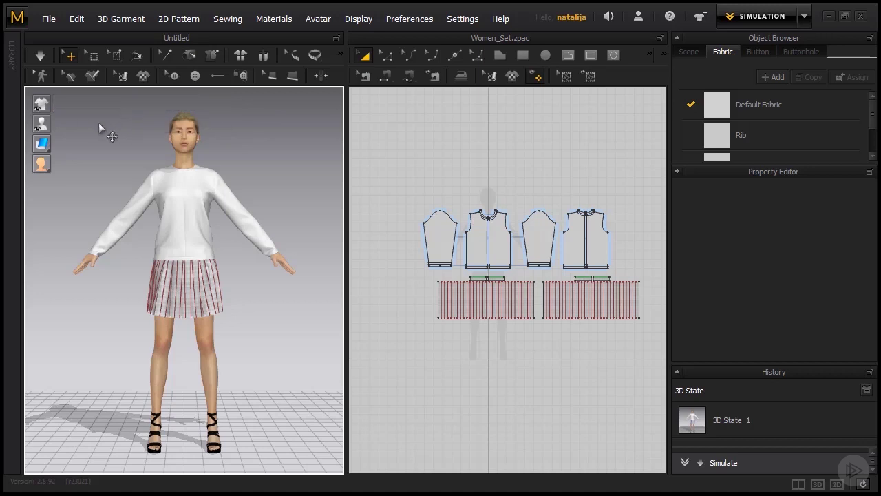
Turn on the avatar's Show Arrangement Points and orbit the view to inspect them
mouse_move(62, 143)
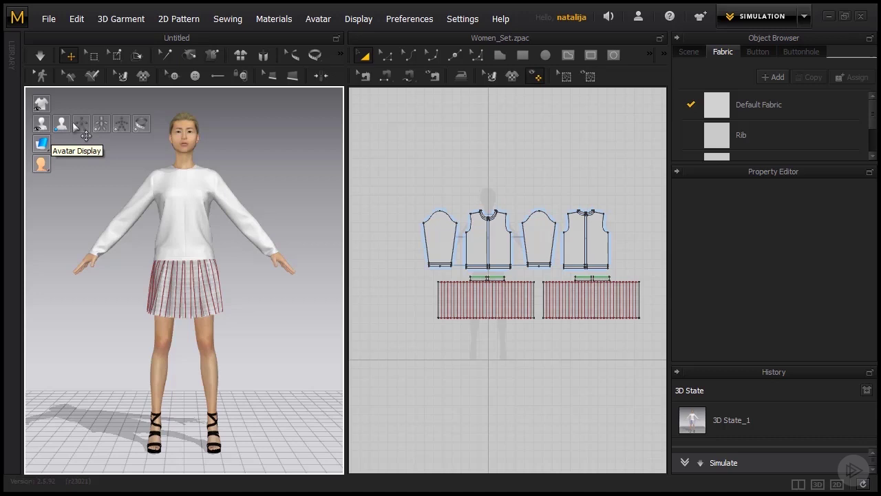
click(81, 127)
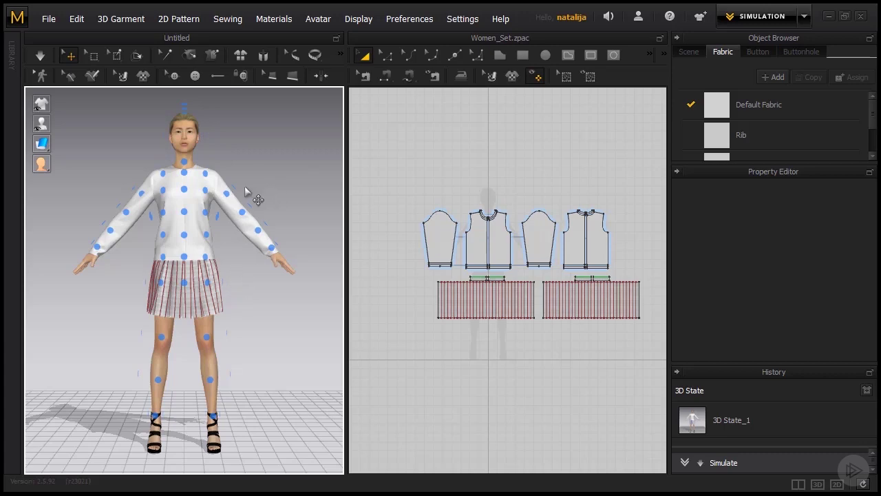
mouse_move(252, 197)
right_down()
mouse_move(246, 180)
mouse_move(108, 196)
mouse_move(249, 193)
right_up()
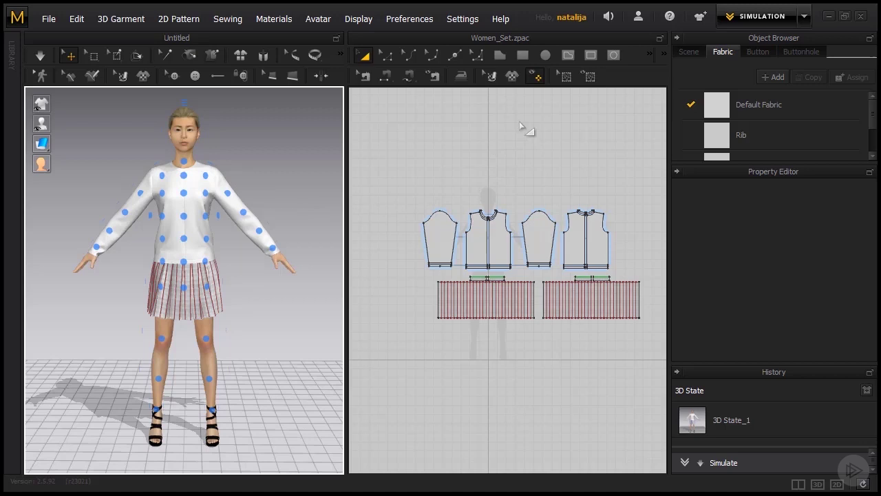
click(523, 55)
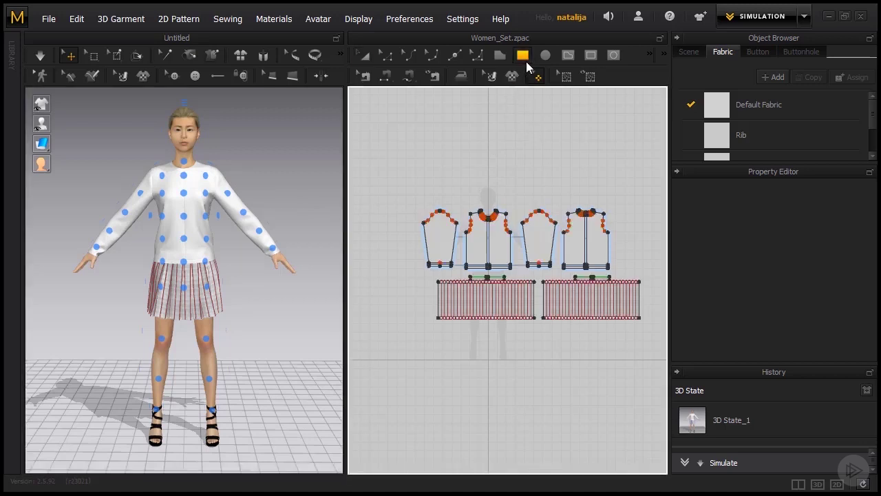
drag(512, 177, 466, 187)
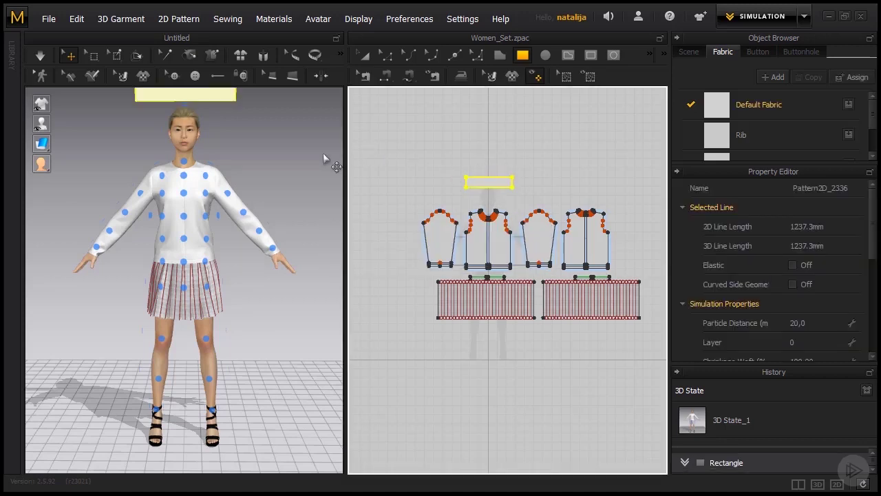
right_drag(262, 175, 219, 185)
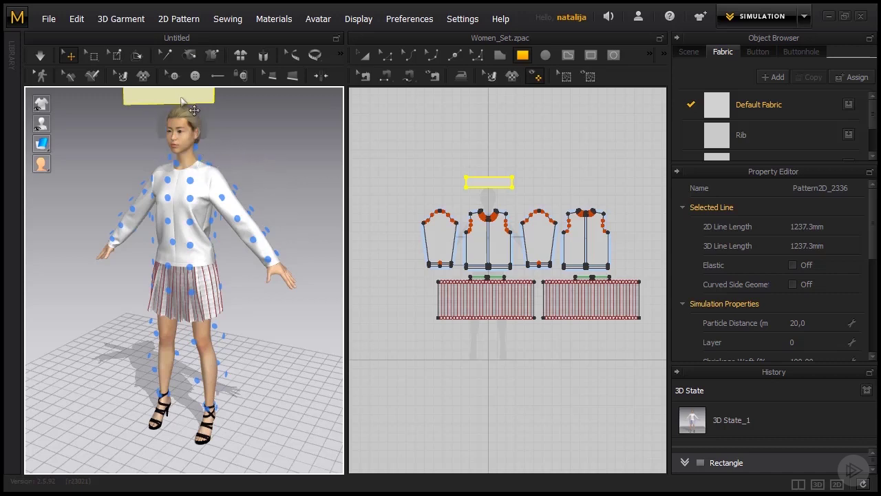
click(178, 164)
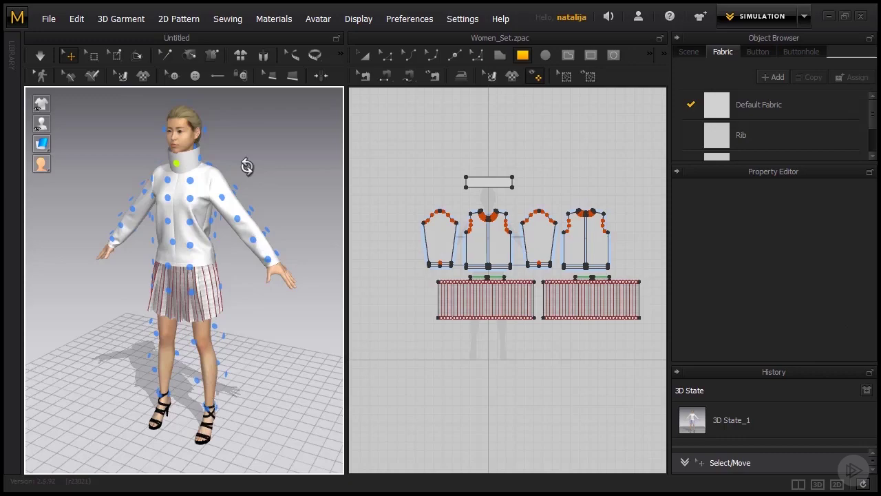
right_drag(247, 167, 271, 163)
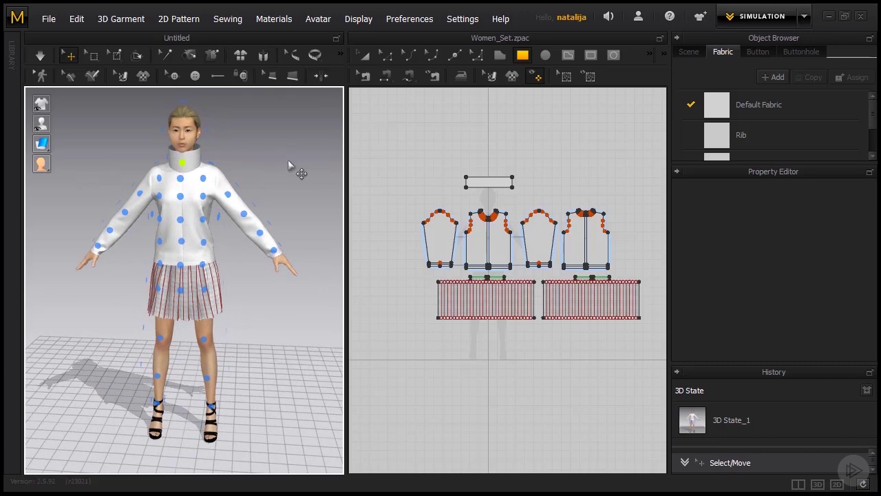
click(365, 59)
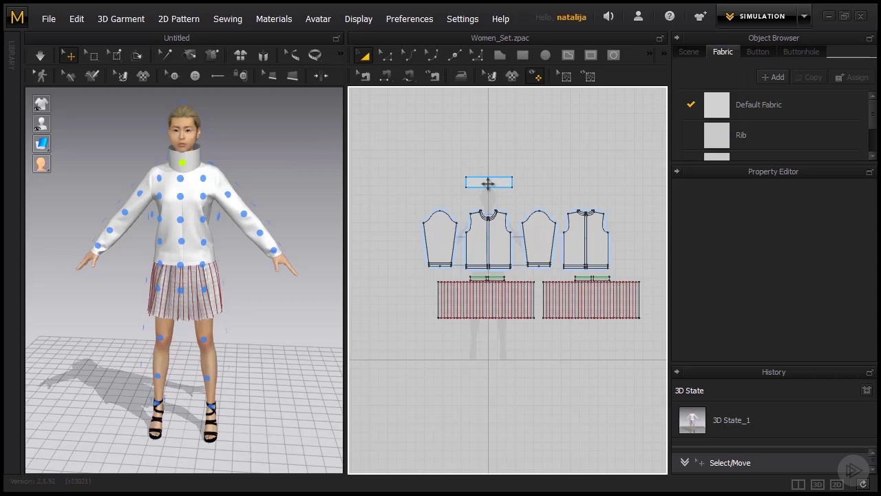
click(487, 183)
key(Delete)
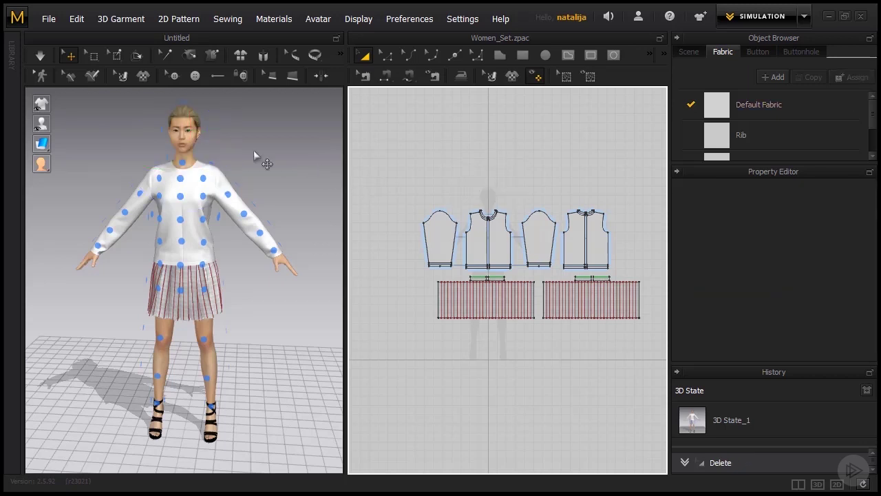
mouse_move(75, 123)
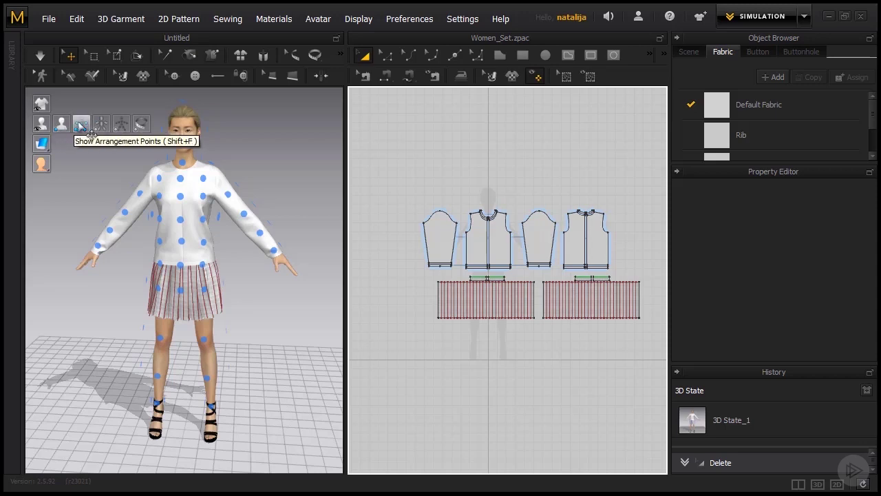
click(81, 125)
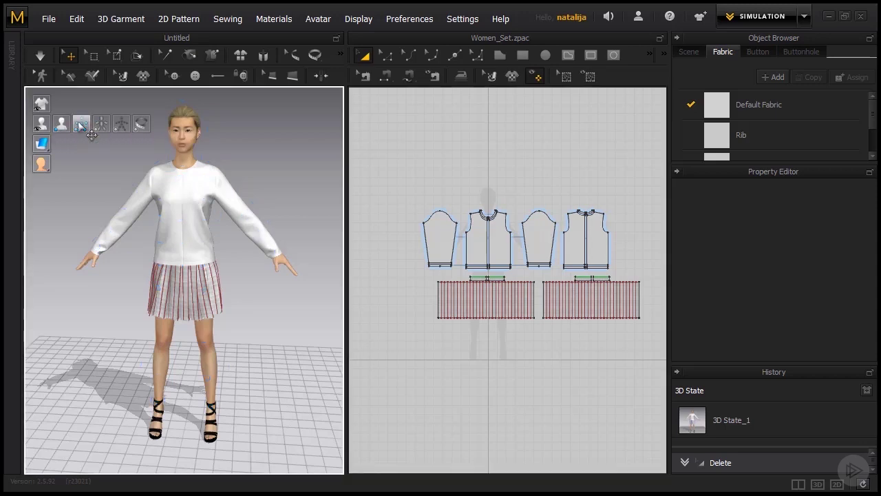
click(126, 129)
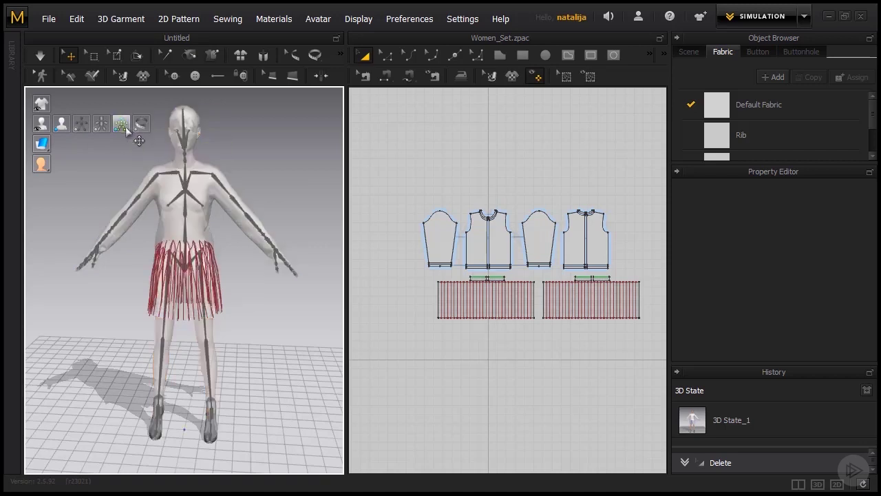
click(234, 198)
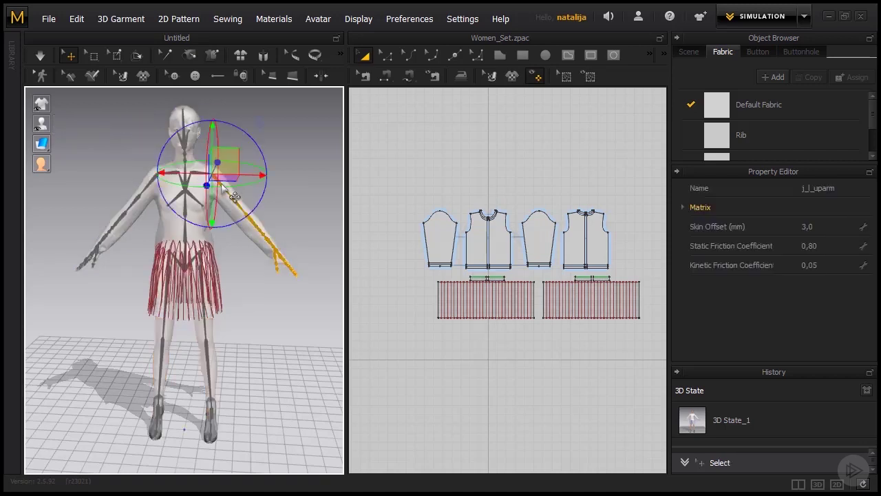
click(152, 181)
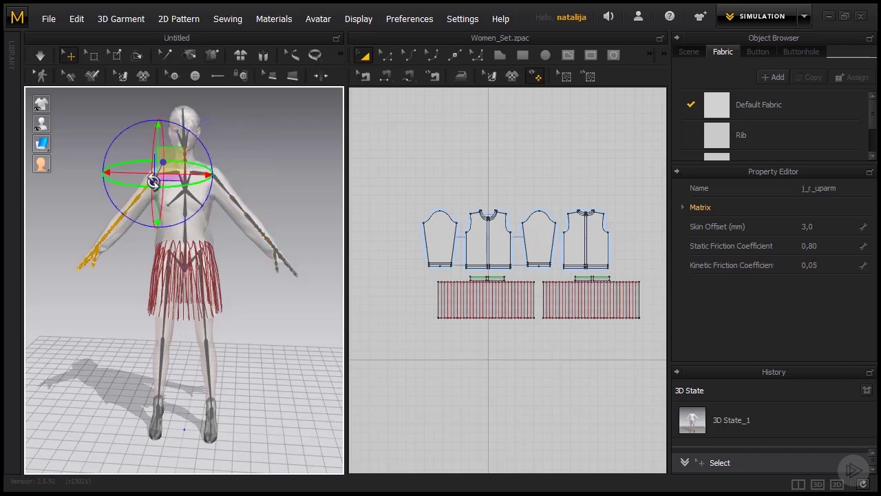
mouse_move(48, 124)
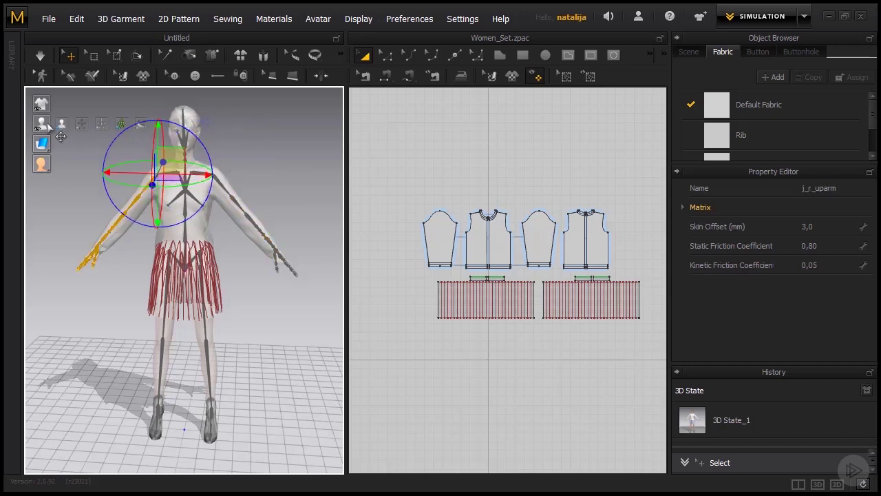
click(142, 126)
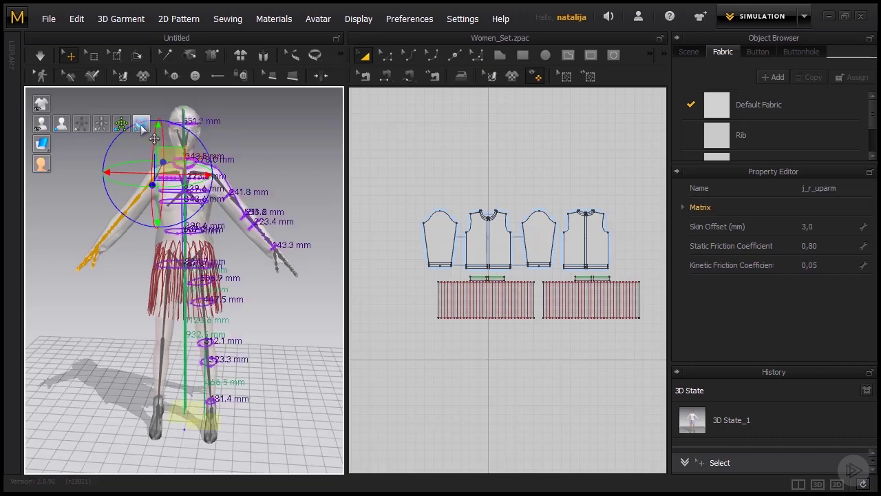
click(121, 125)
click(141, 125)
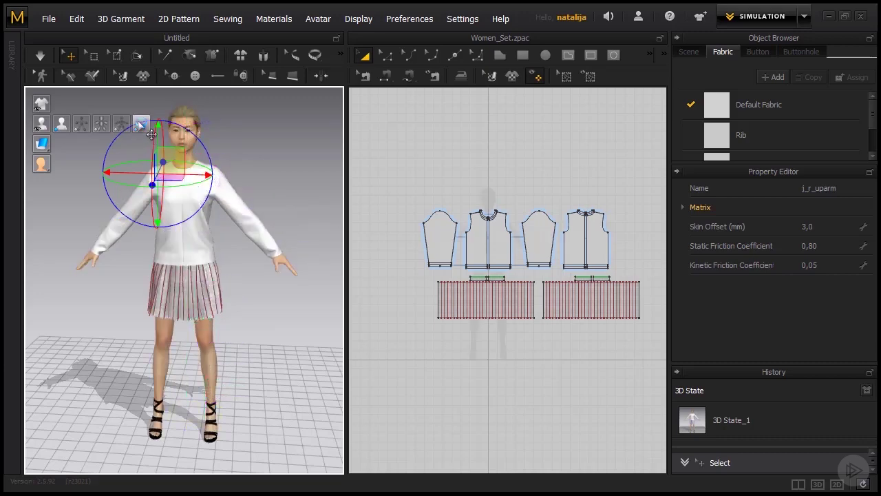
mouse_move(42, 143)
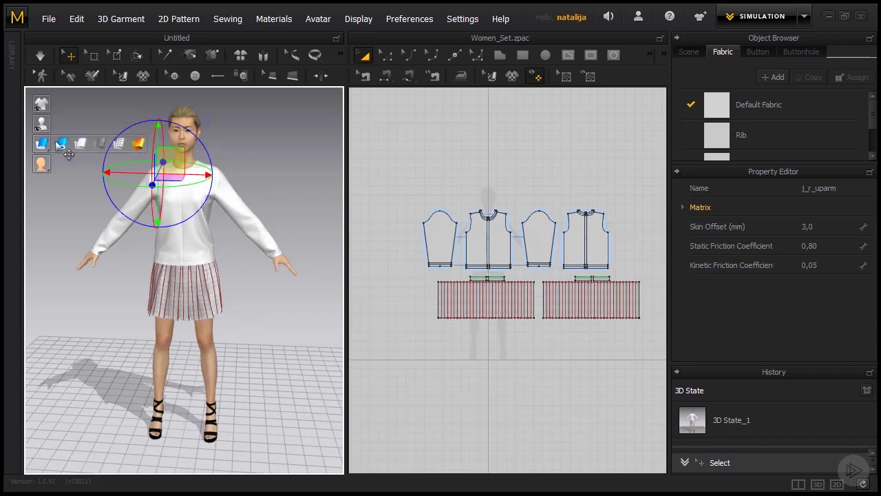
Try transparent and textured garment surfaces, settle on Strain Map, and orbit to inspect it
click(61, 147)
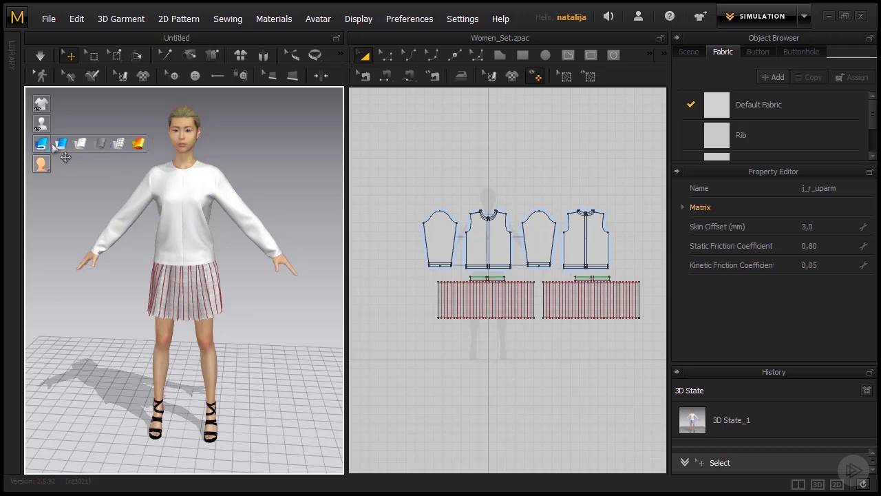
click(99, 145)
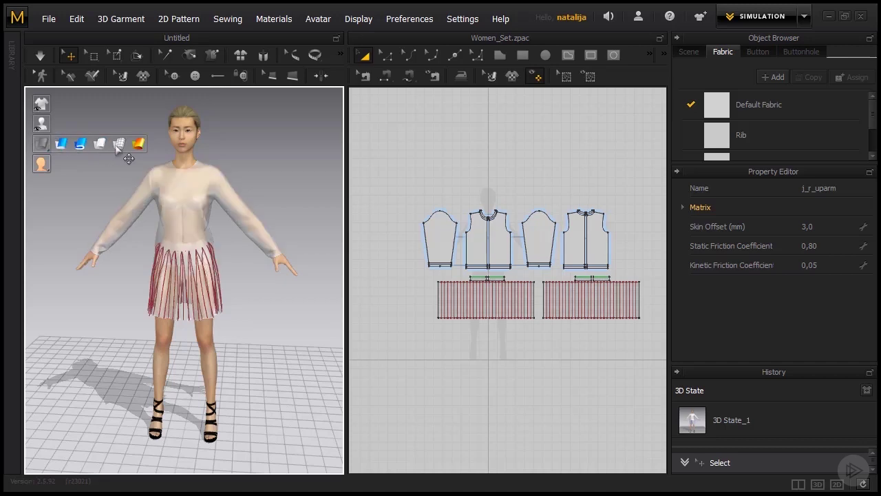
click(116, 146)
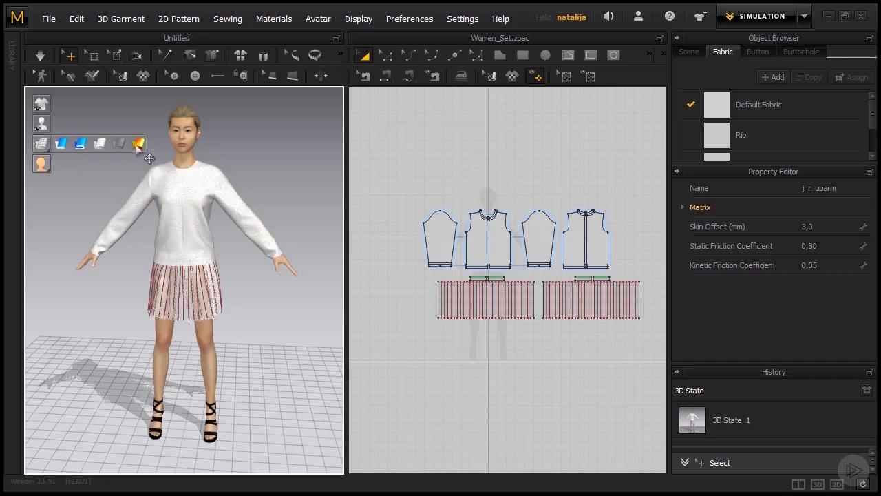
click(137, 144)
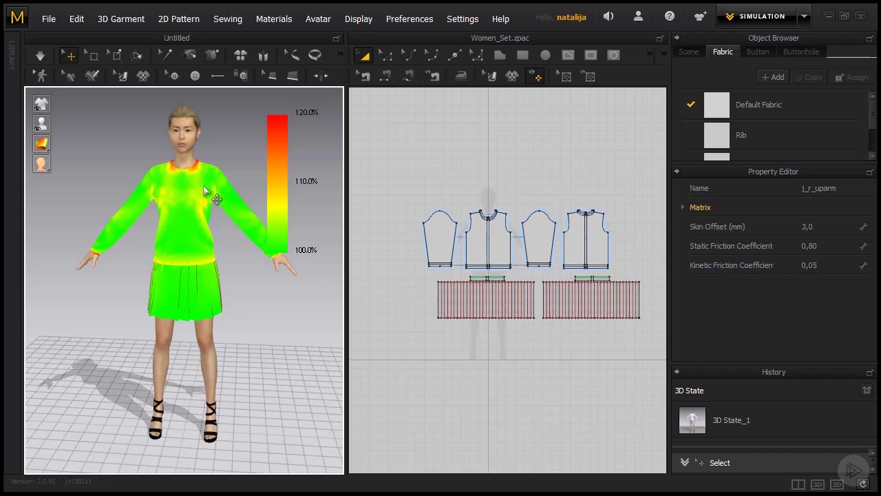
right_drag(217, 246, 118, 250)
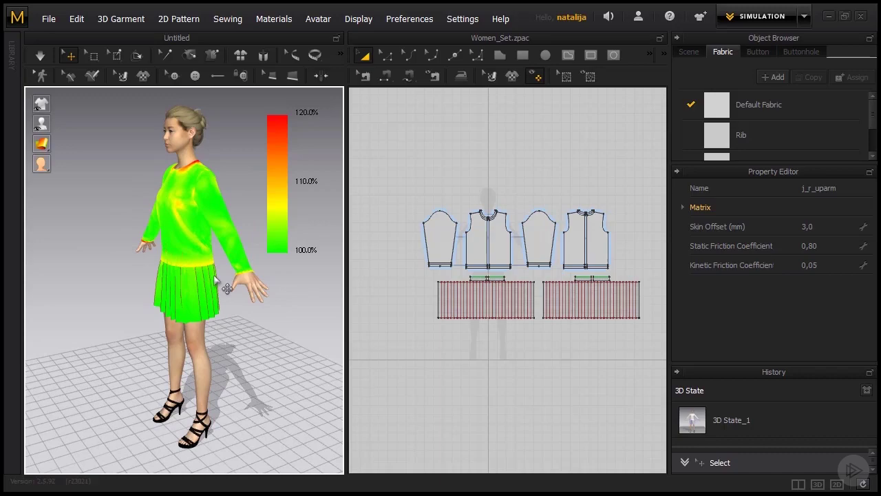
right_drag(215, 276, 324, 261)
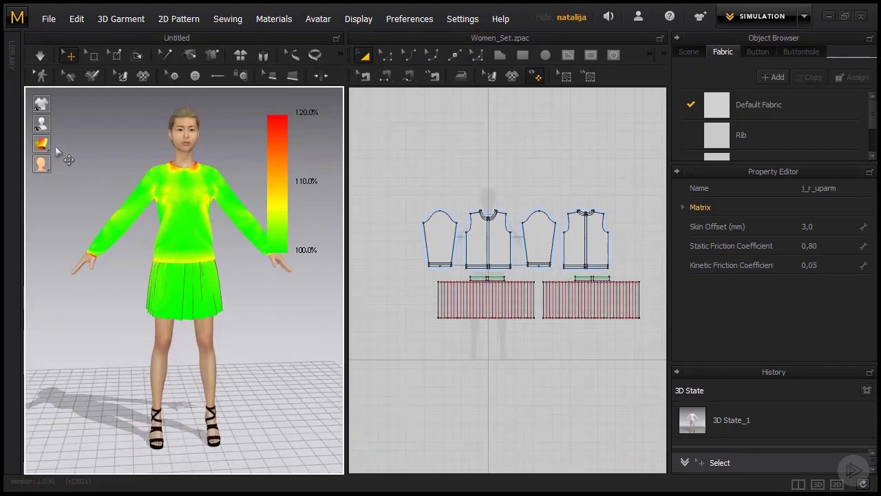
mouse_move(55, 156)
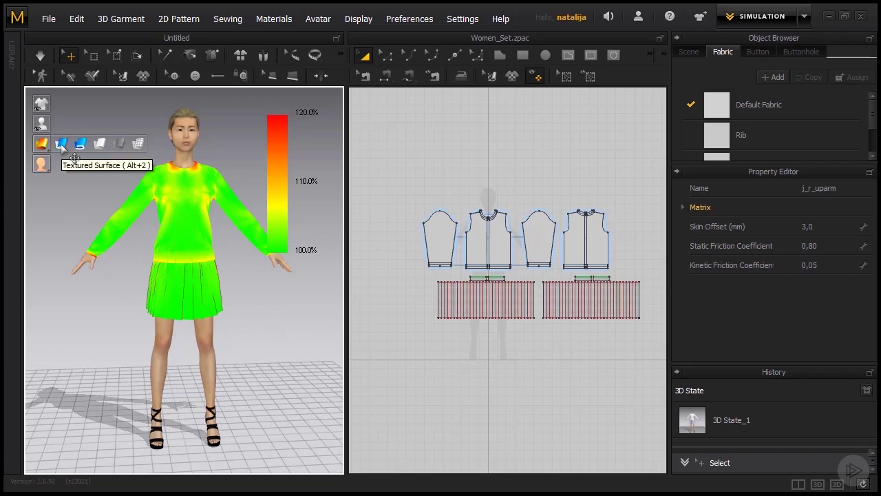
Set the garments to Textured Surface and switch the avatar to Shaded, then back to Textured
click(61, 146)
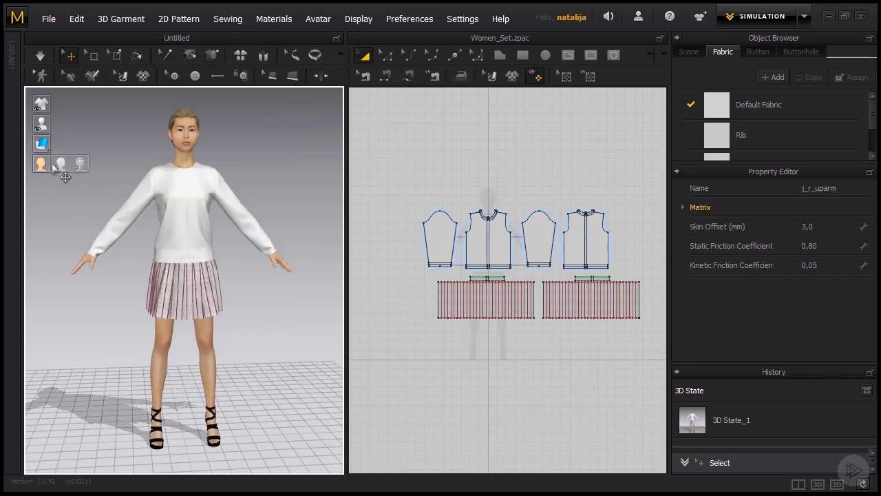
click(61, 164)
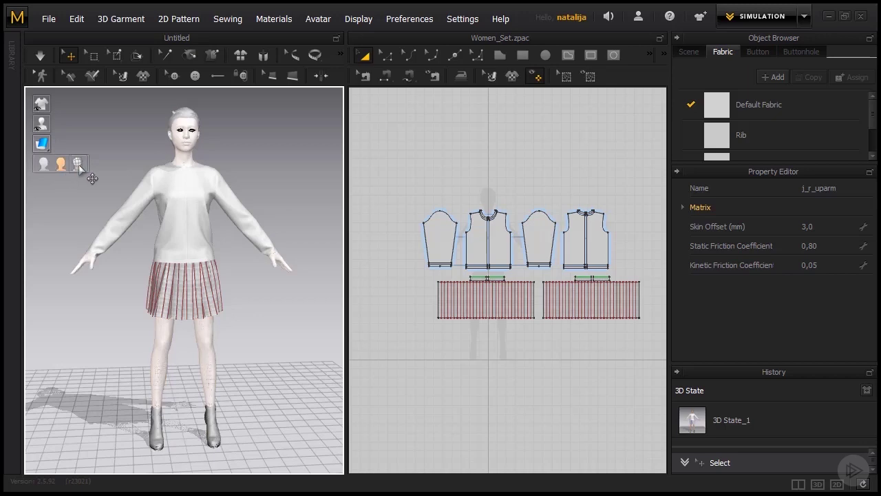
click(61, 166)
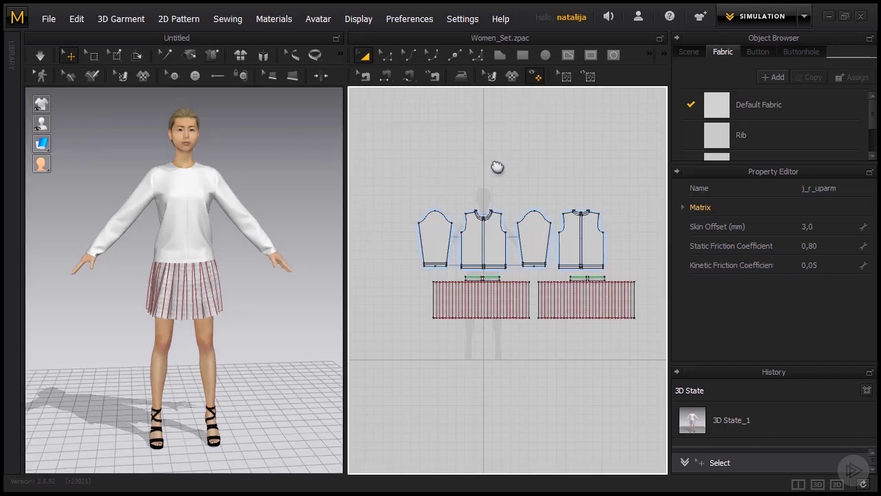
right_drag(546, 125, 517, 128)
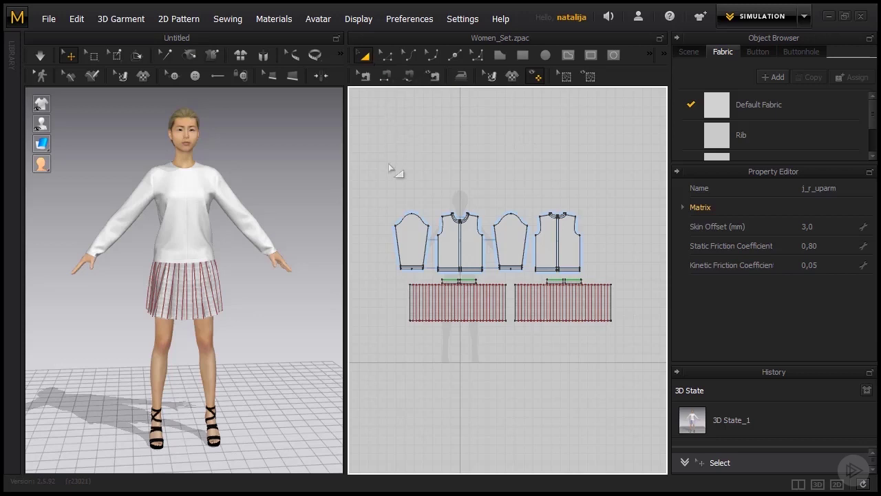
Trial-move the left sleeve pattern and undo it, then nudge the right sleeve pattern up
click(411, 235)
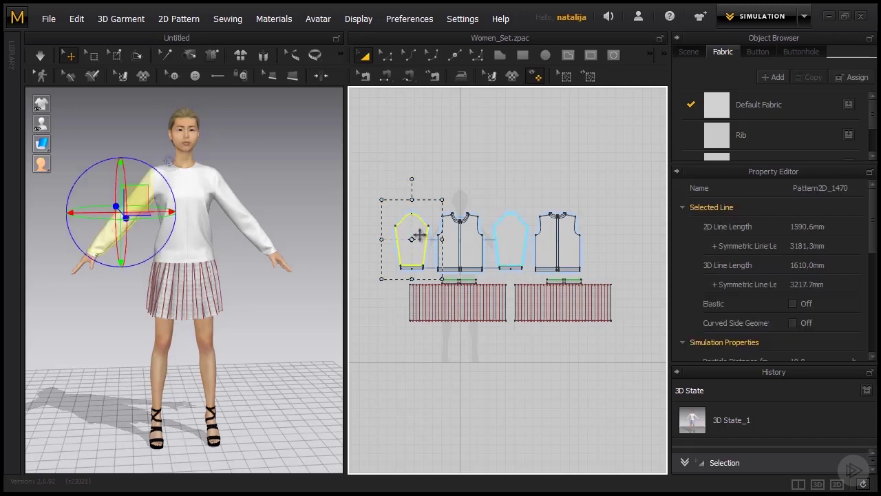
drag(410, 235, 404, 199)
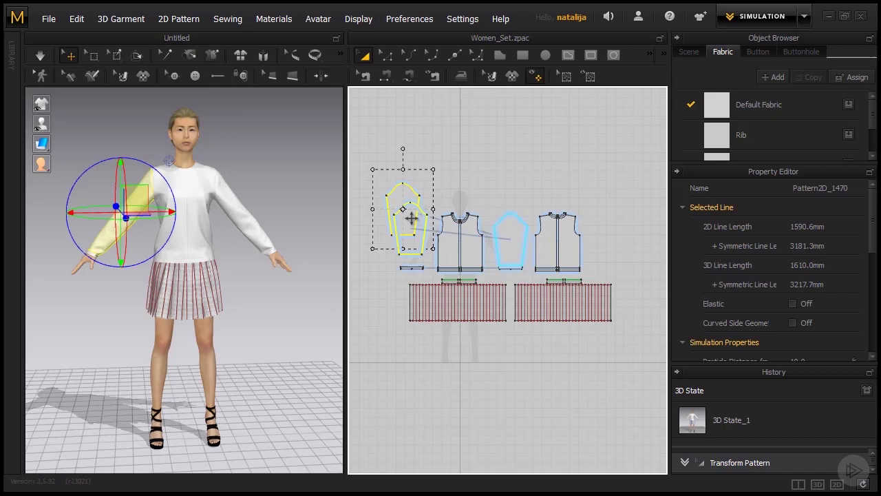
key(ctrl+z)
click(515, 234)
drag(515, 234, 515, 230)
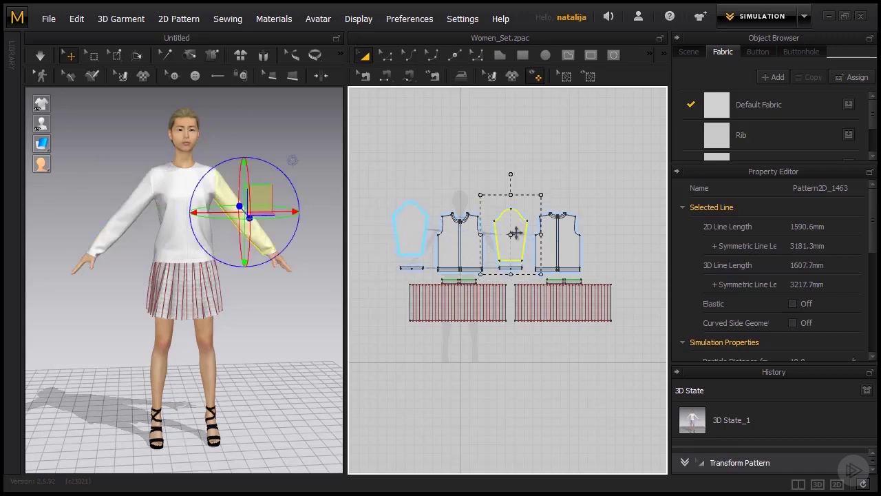
Rotate the left sleeve slightly and scale it from the corner to a 3195.9 mm symmetric line
click(417, 227)
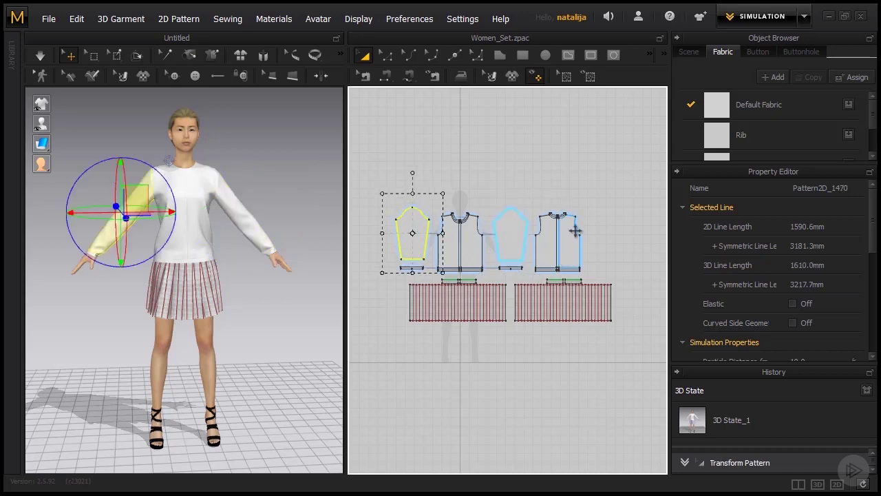
click(549, 176)
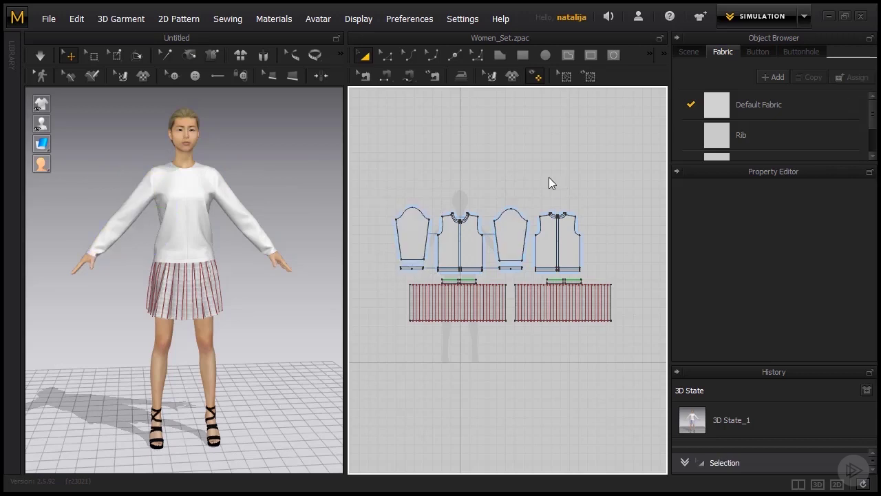
click(412, 230)
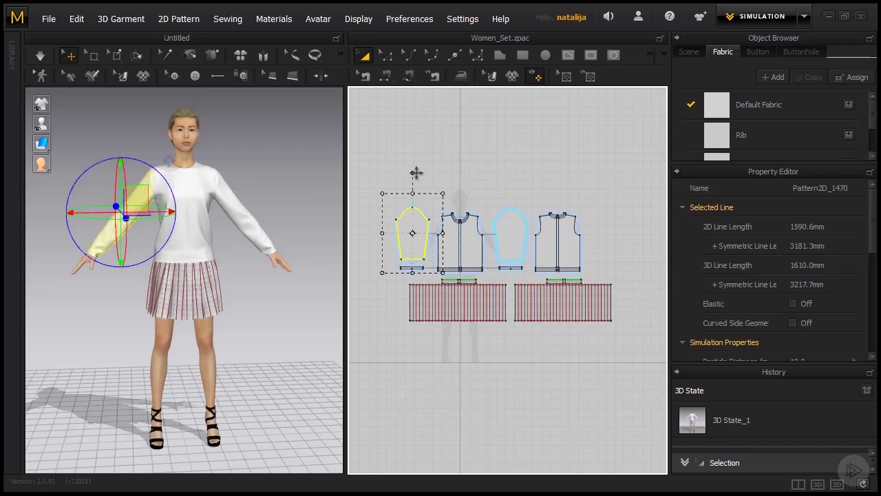
drag(416, 174, 413, 173)
drag(443, 190, 453, 194)
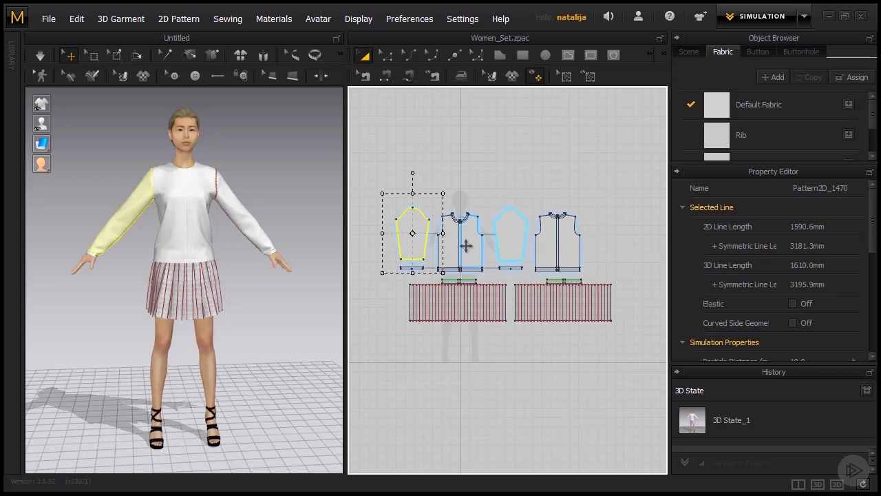
With the sewing edit tool, zoom the 2D view and select the centre front seam line
click(364, 79)
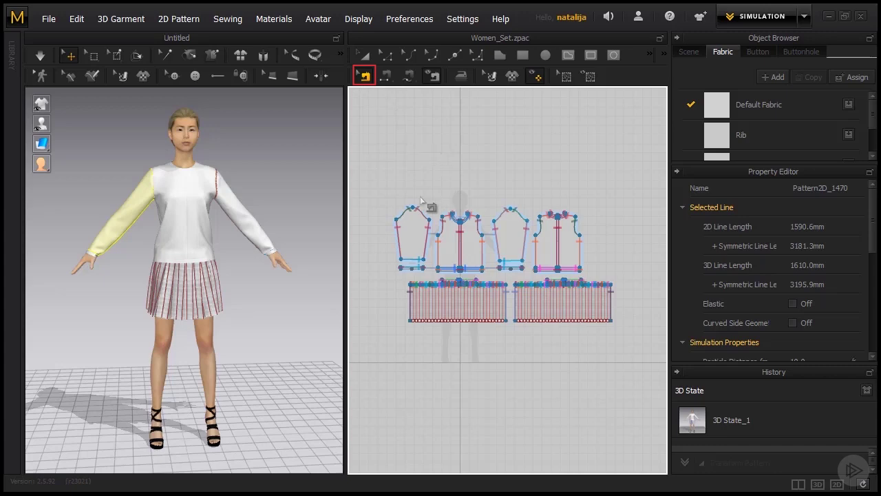
scroll(427, 195, up, 4)
scroll(530, 194, up, 4)
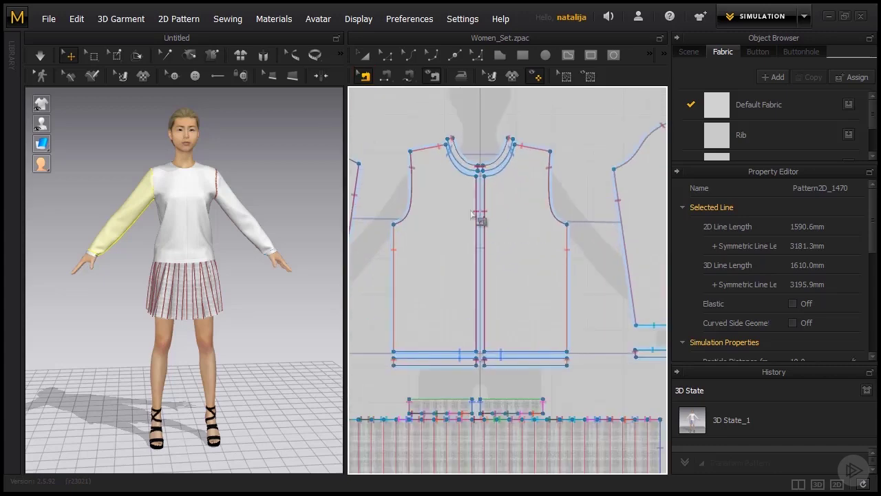
click(484, 217)
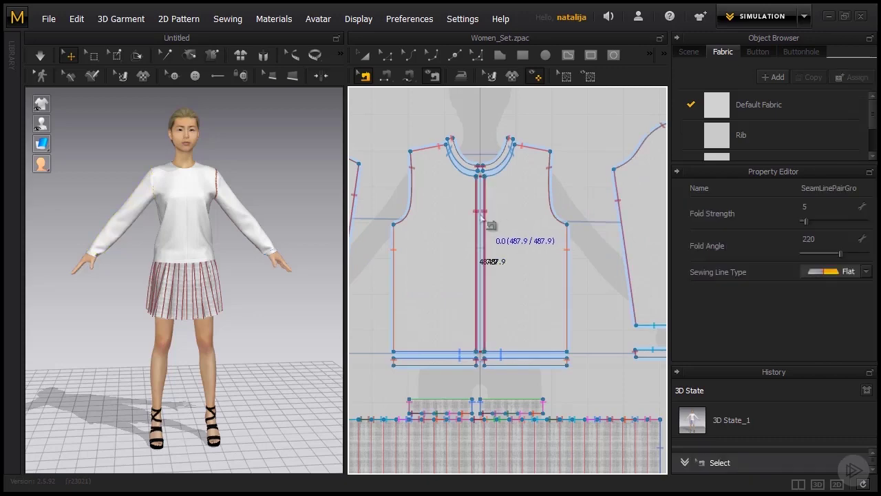
scroll(458, 220, down, 4)
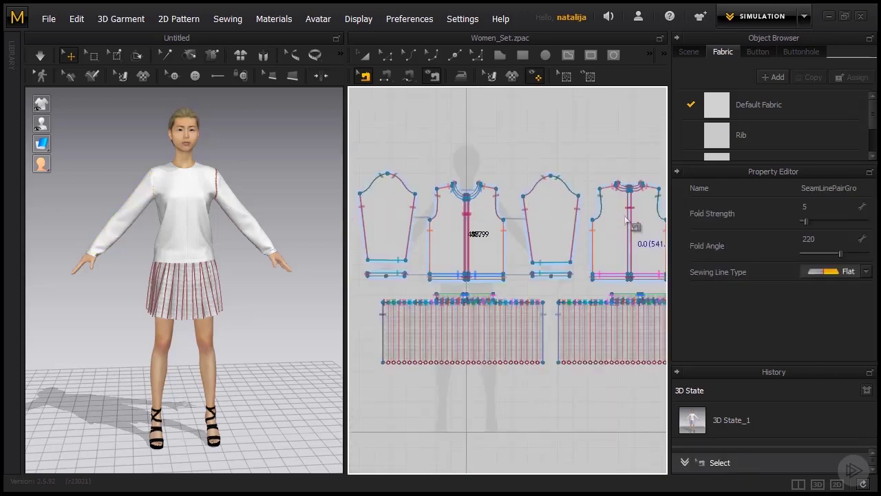
right_drag(466, 164, 463, 174)
Select the neckline and 353.7 bodice side-seam pairs, confirming fold angle 220, and recentre the view
scroll(464, 174, up, 4)
scroll(471, 199, up, 2)
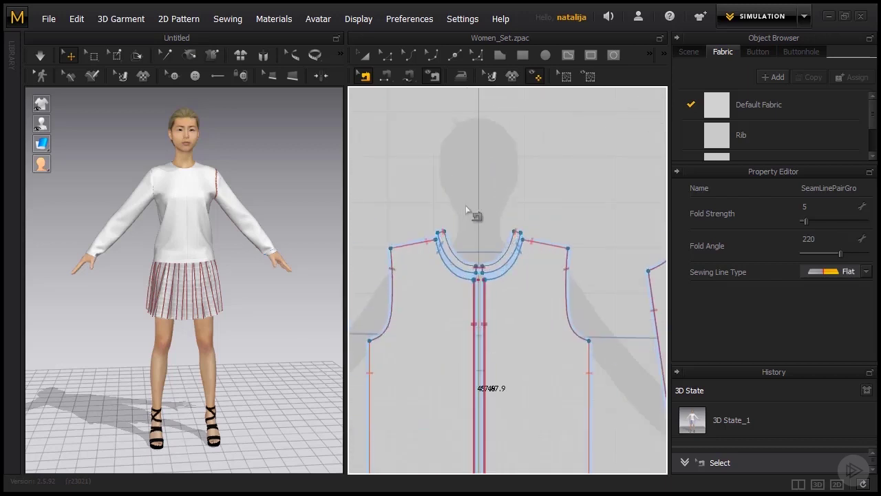
click(516, 262)
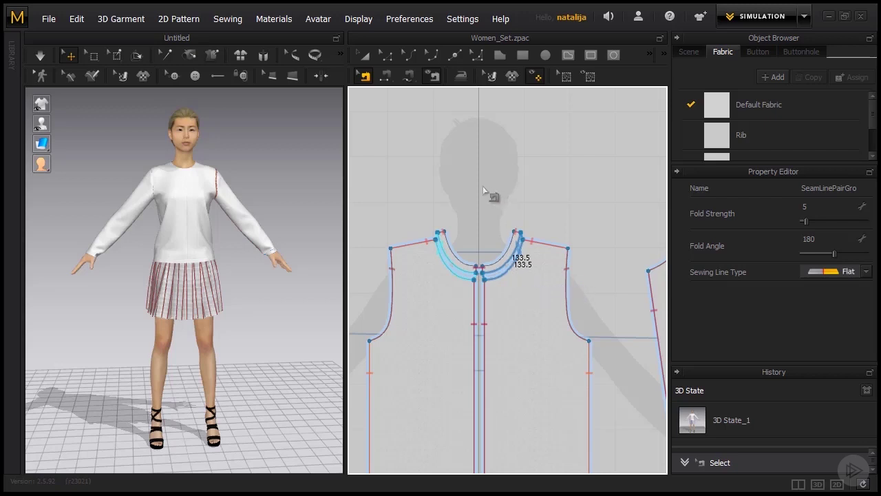
scroll(475, 181, down, 4)
click(525, 277)
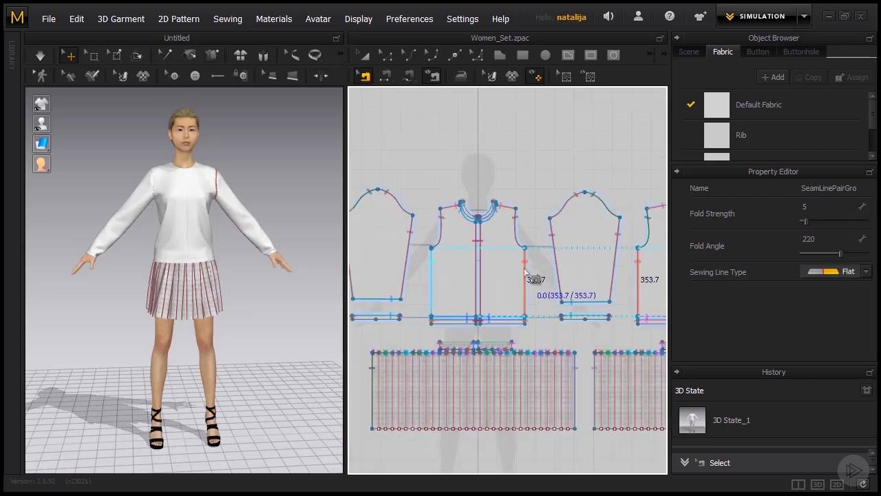
right_drag(556, 201, 511, 160)
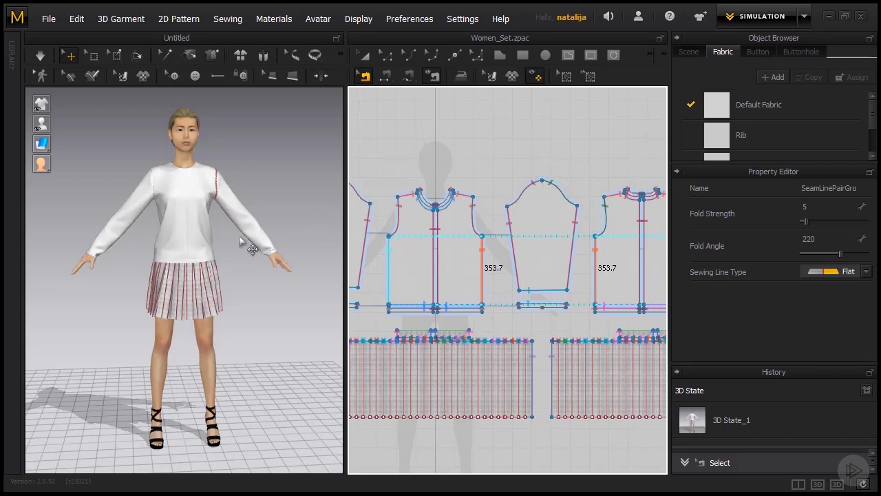
right_drag(239, 240, 393, 232)
click(210, 204)
click(174, 222)
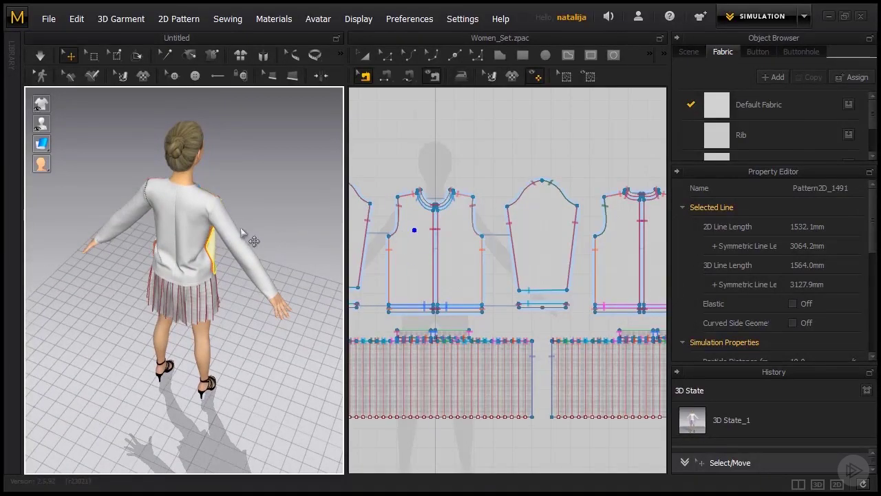
click(191, 230)
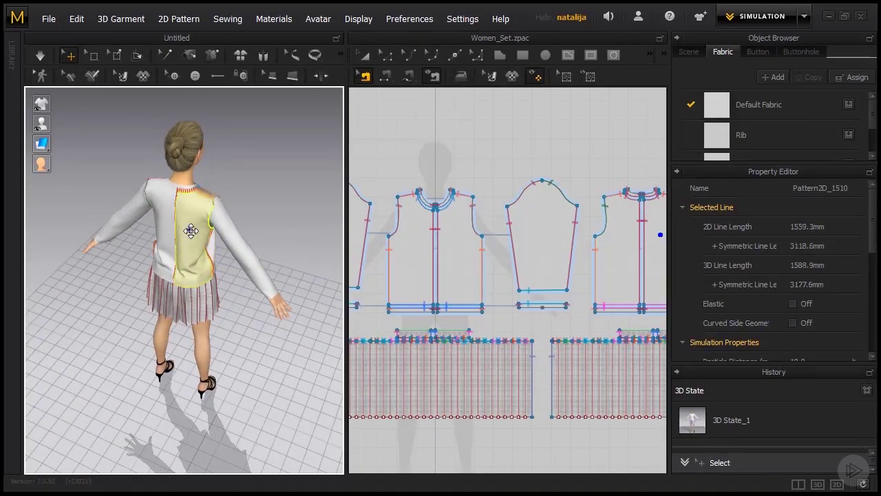
click(157, 200)
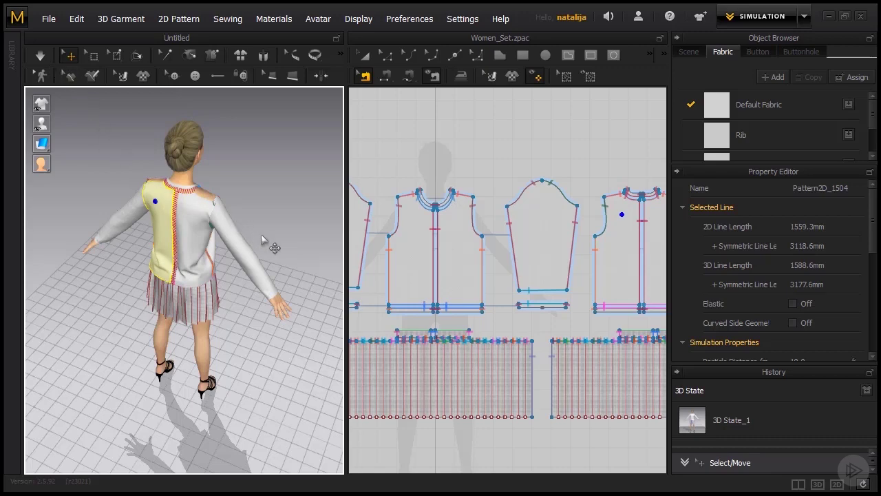
right_drag(261, 234, 108, 198)
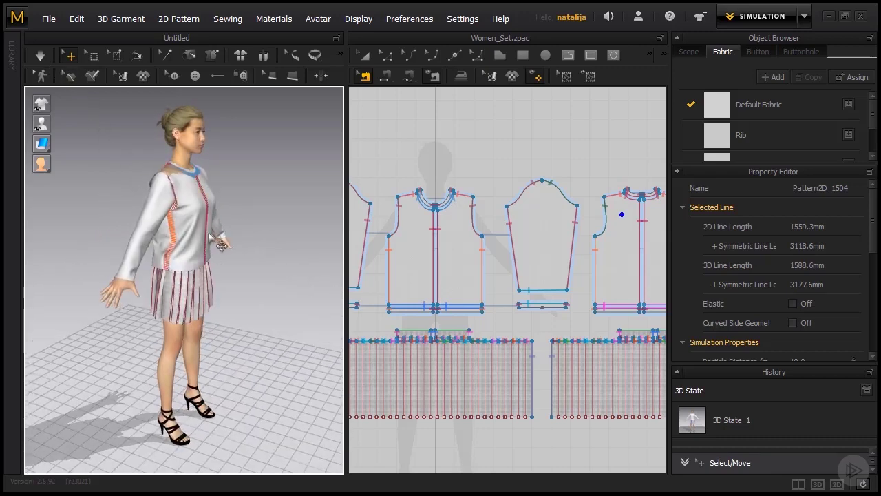
right_drag(221, 245, 119, 232)
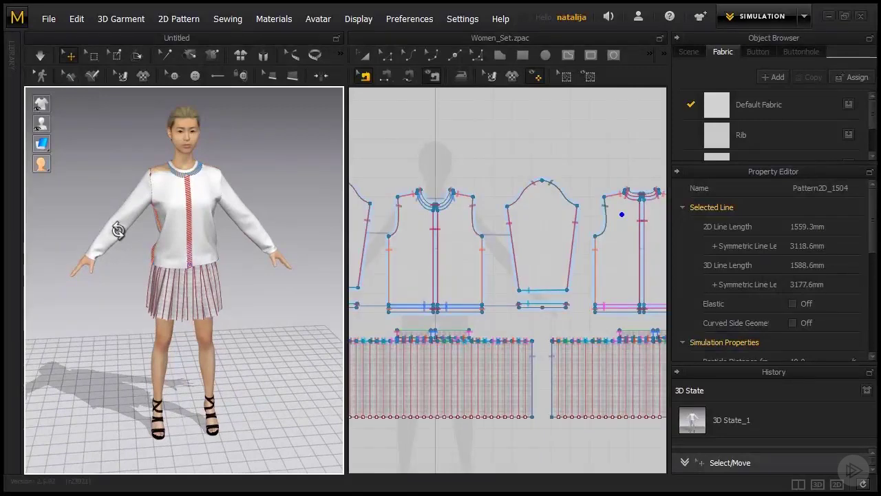
middle_drag(281, 192, 261, 205)
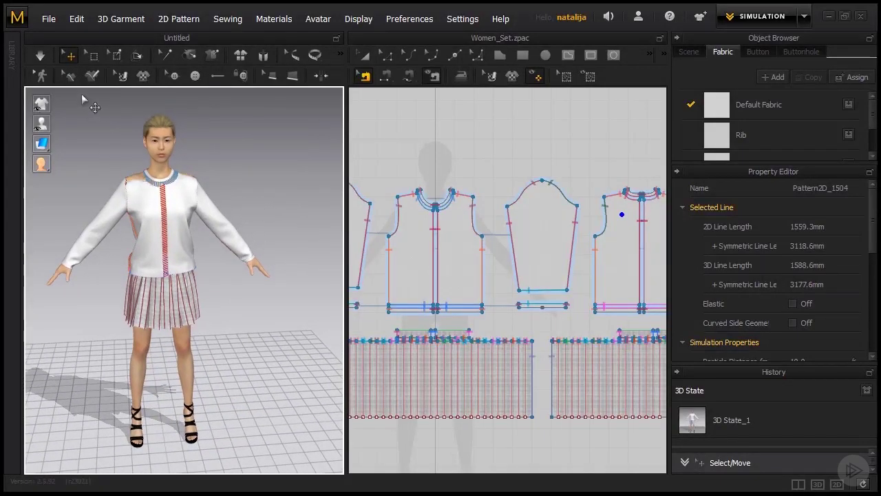
With simulation on, drag both sweater sleeves up the arms so they bunch around the elbows
click(40, 55)
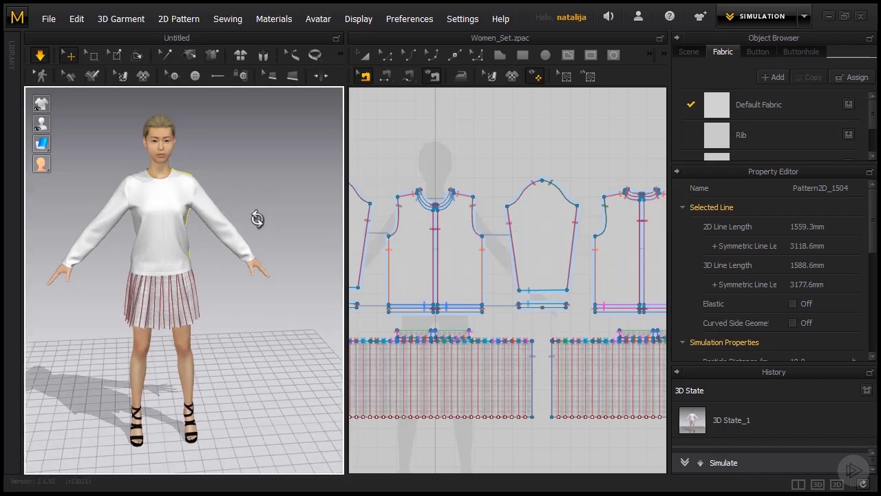
right_drag(257, 219, 254, 215)
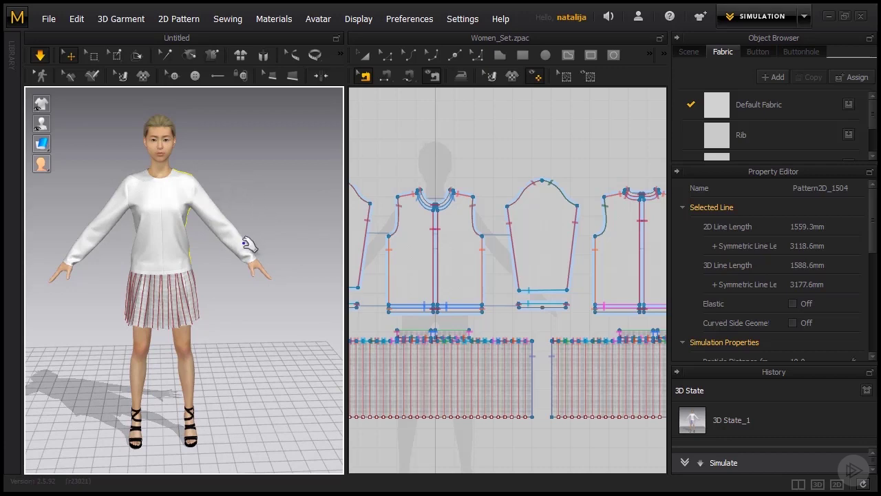
drag(249, 245, 232, 219)
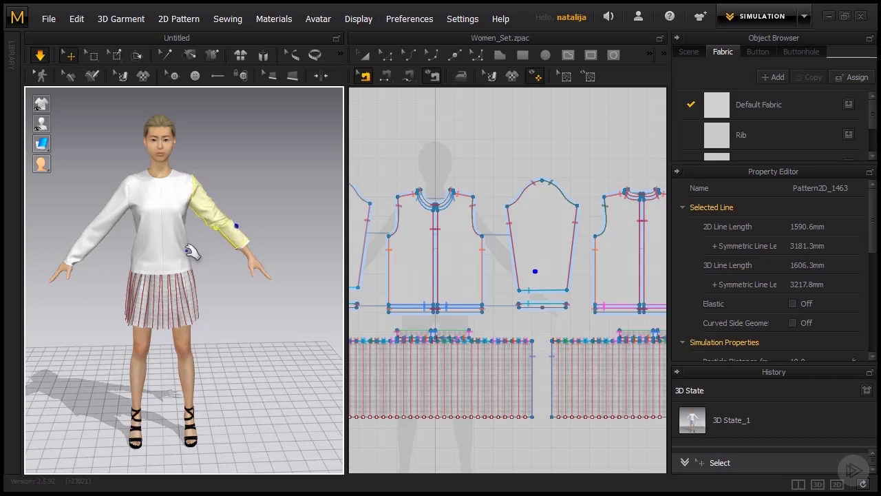
drag(192, 253, 157, 242)
drag(92, 226, 121, 205)
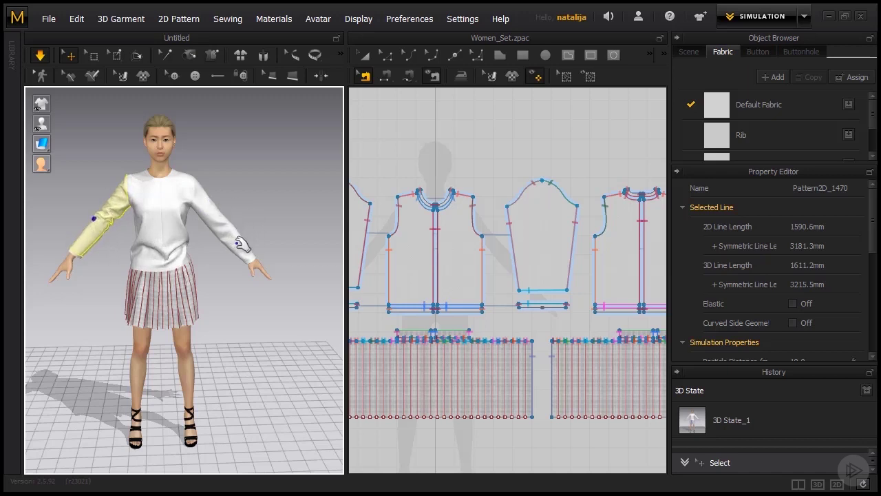
drag(241, 245, 207, 202)
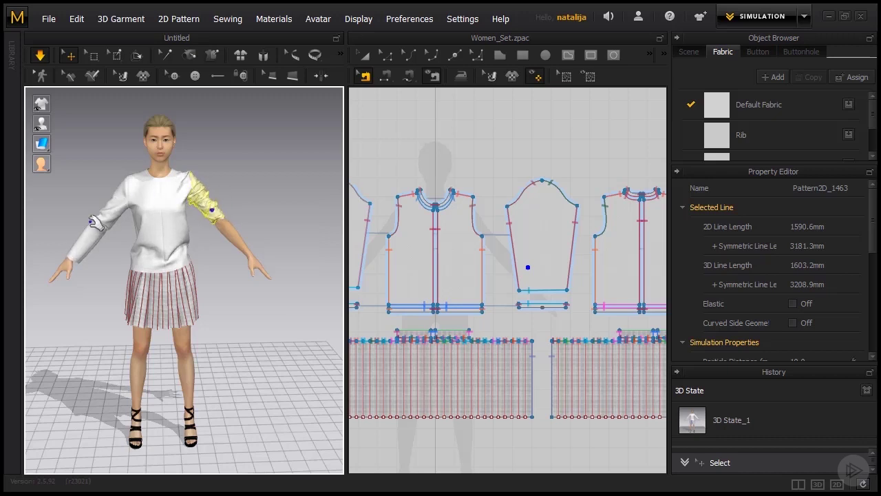
drag(95, 222, 122, 197)
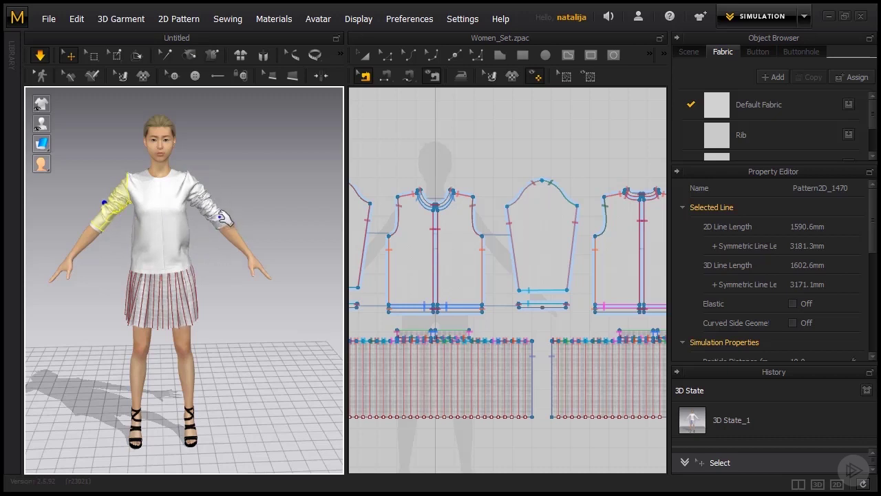
drag(223, 219, 229, 223)
Clear the garment selection, then zoom and orbit the 3D view to frame the sweater's pushed-up sleeves
click(234, 219)
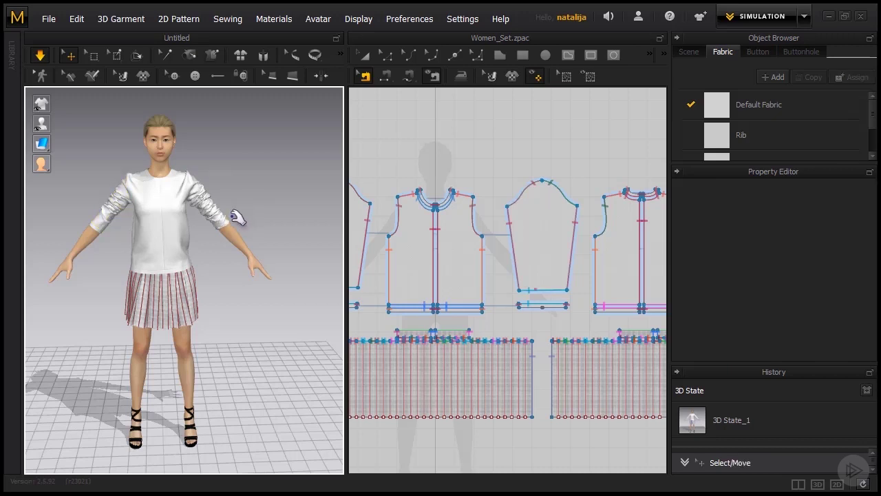
scroll(251, 222, up, 1)
scroll(253, 210, up, 3)
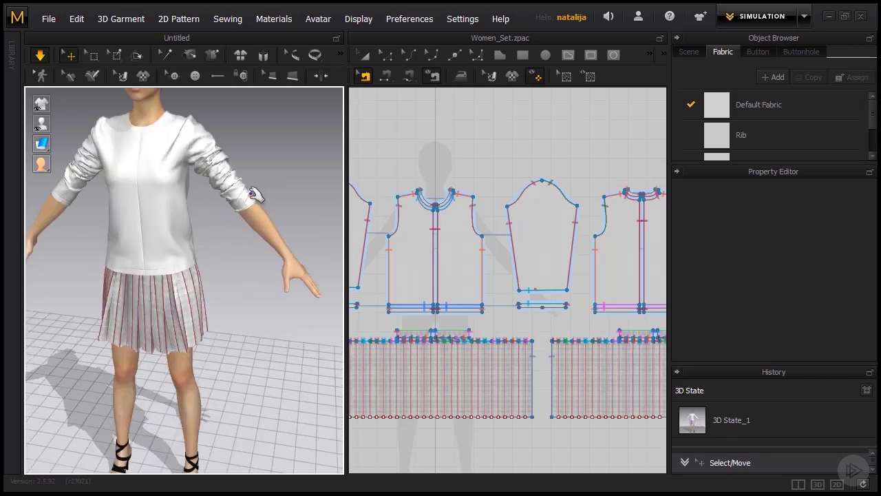
right_drag(228, 237, 242, 226)
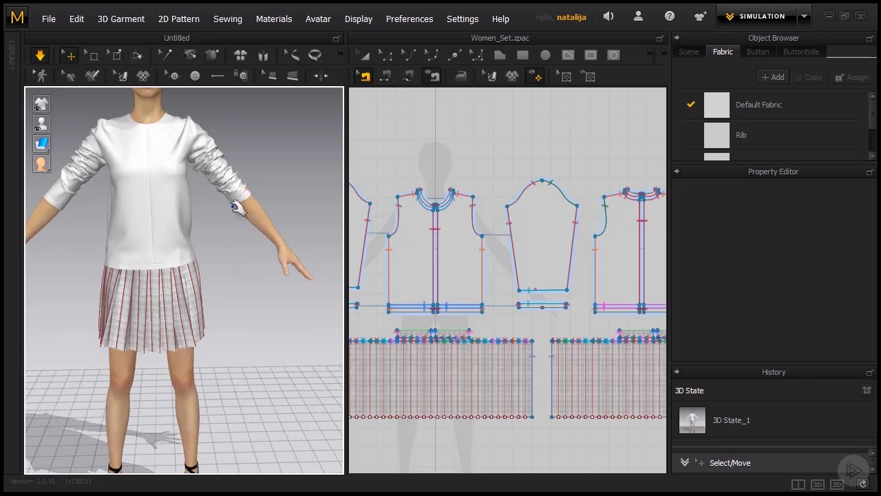
middle_drag(216, 235, 241, 257)
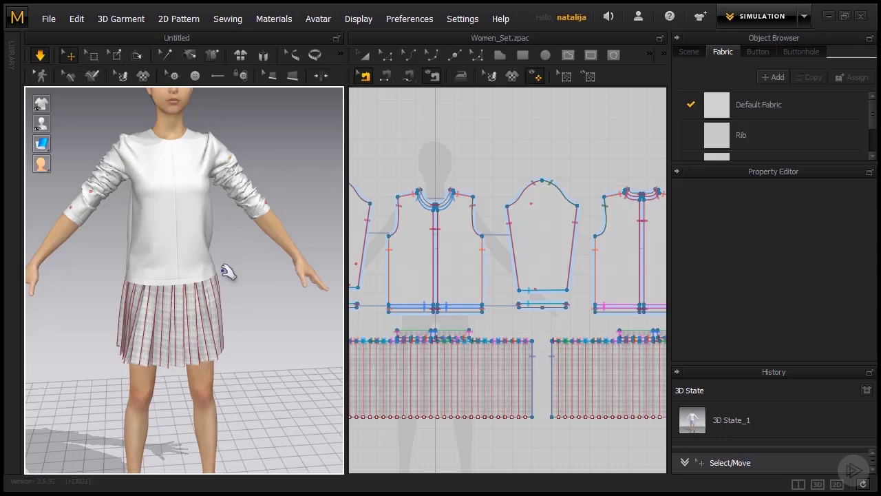
mouse_move(228, 270)
right_down()
mouse_move(248, 277)
mouse_move(232, 280)
right_up()
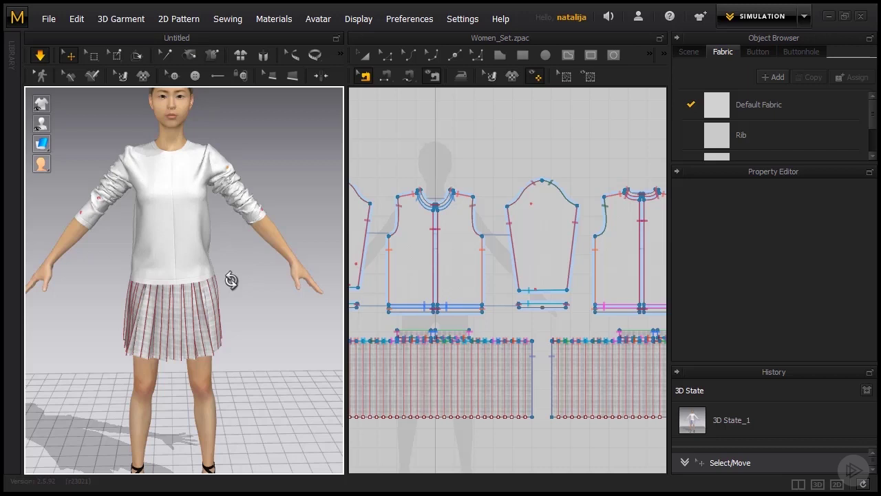
Delete all pins, stop the simulation, and reset all garment pieces to their 2D arrangement
key(ctrl+shift+p)
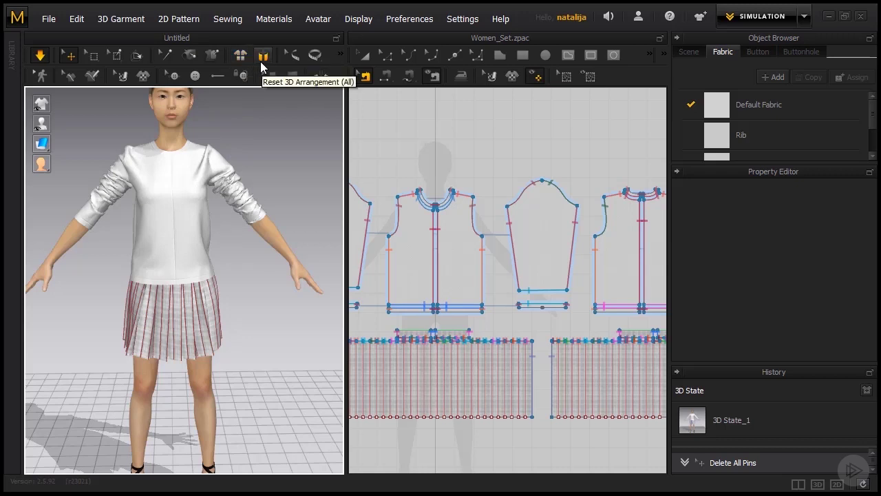
key(space)
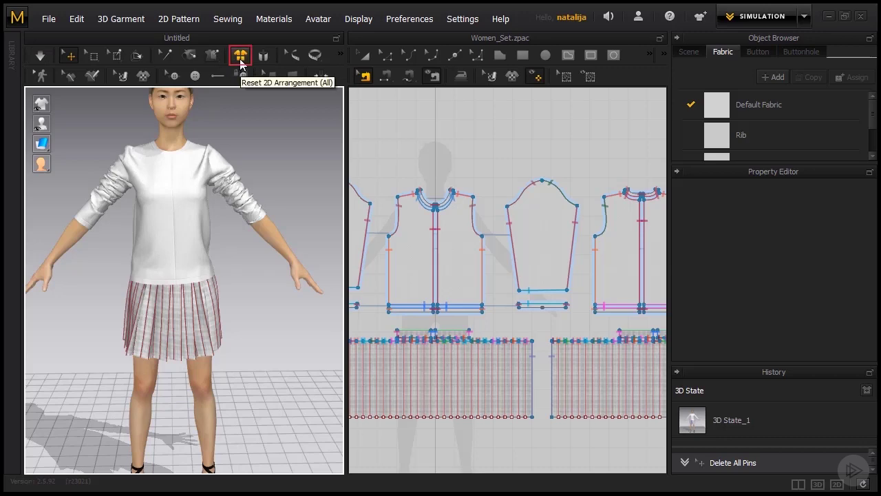
click(240, 60)
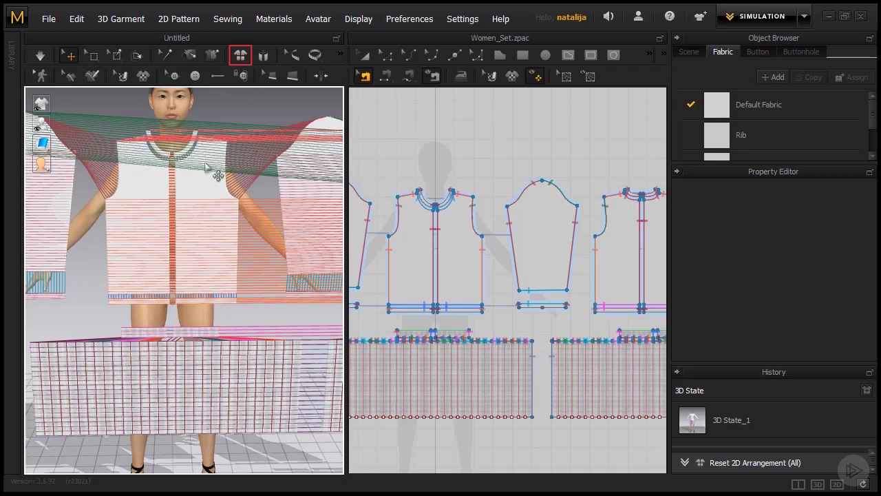
Zoom out and pan the 3D and 2D views to frame the flattened pieces
scroll(158, 230, down, 2)
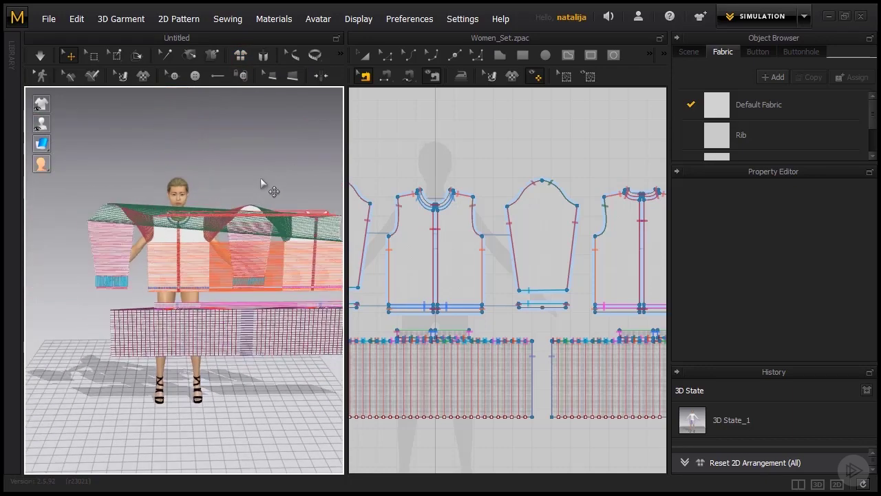
middle_drag(260, 180, 215, 189)
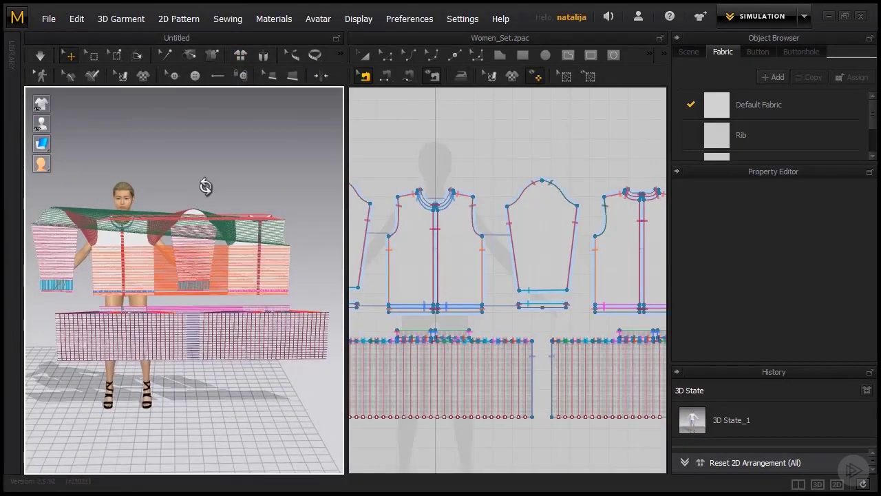
scroll(435, 174, down, 3)
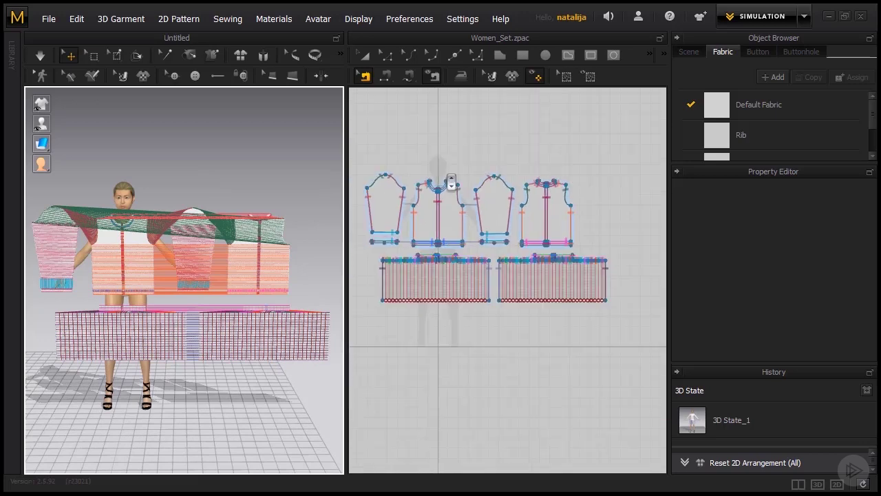
middle_drag(446, 159, 452, 171)
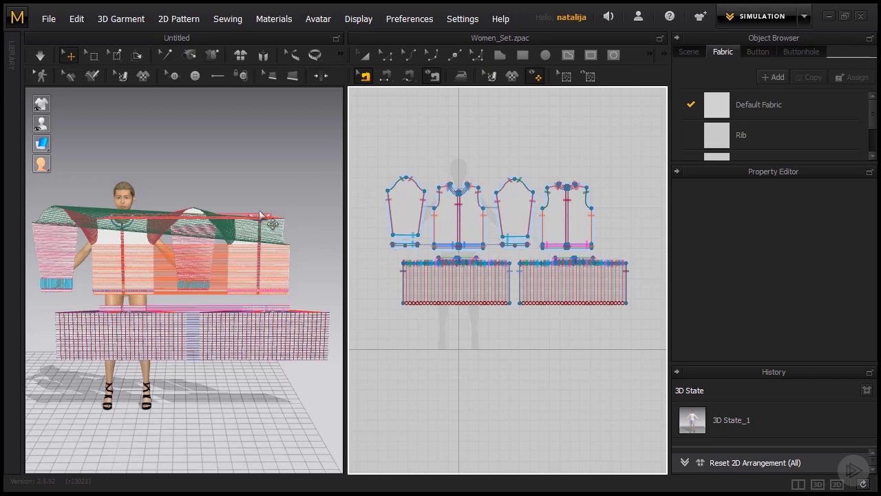
Undo the 2D arrangement reset, then apply Reset 3D Arrangement to all pieces
key(ctrl+z)
middle_drag(231, 197, 247, 161)
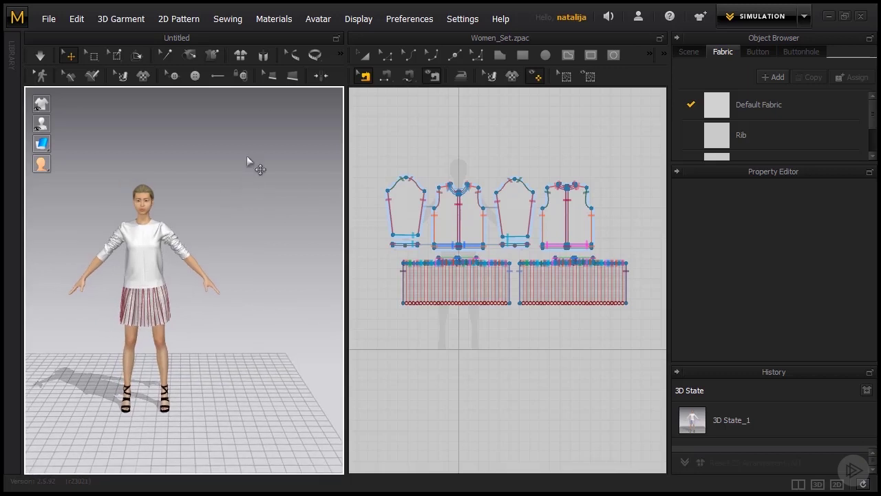
click(263, 56)
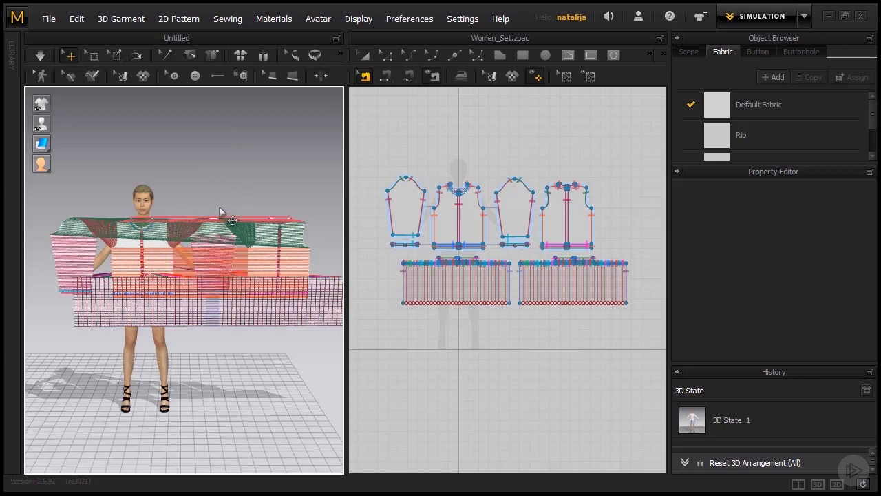
Orbit around the avatar to inspect the 3D-arranged pieces, then undo that reset
mouse_move(219, 207)
right_down()
mouse_move(163, 190)
mouse_move(137, 200)
mouse_move(213, 217)
mouse_move(217, 207)
right_up()
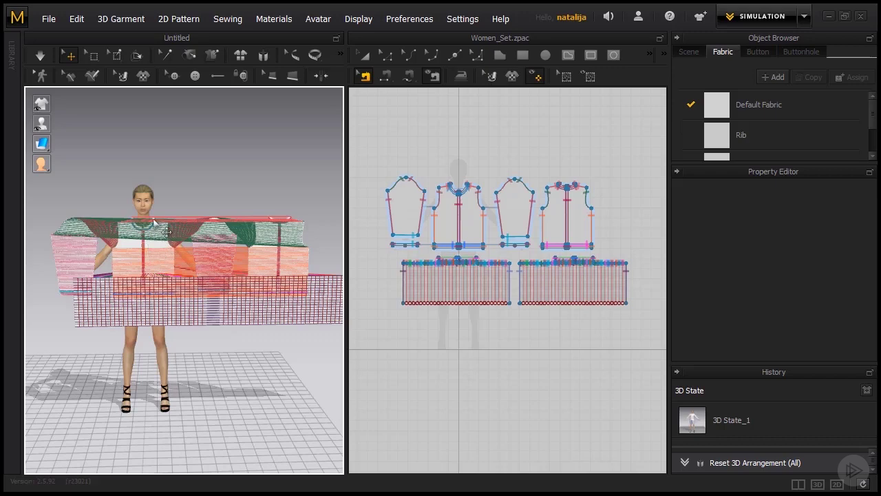
right_drag(151, 247, 290, 198)
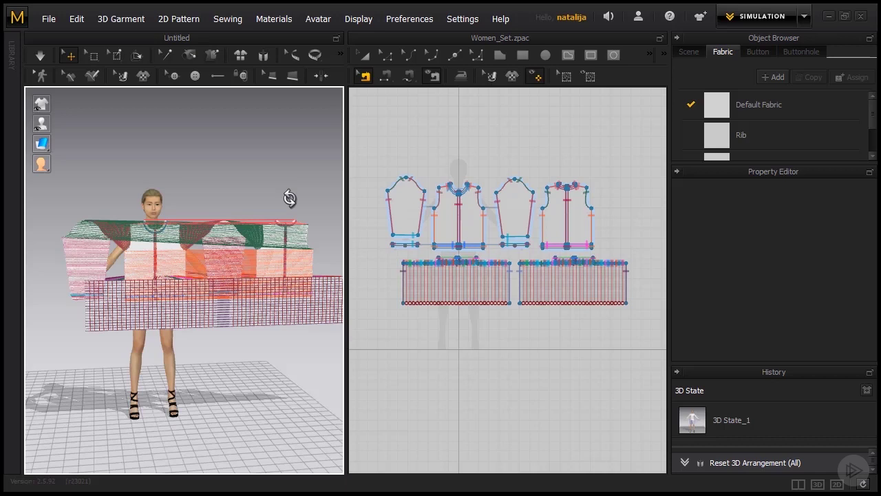
key(ctrl+z)
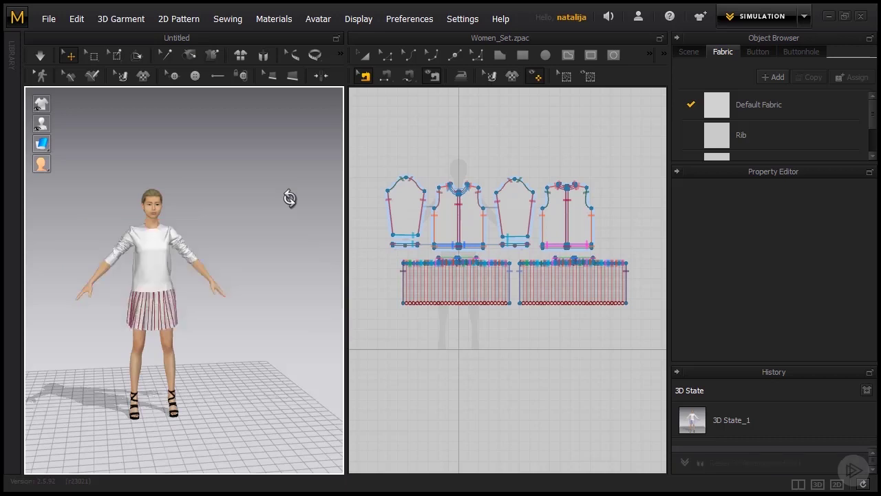